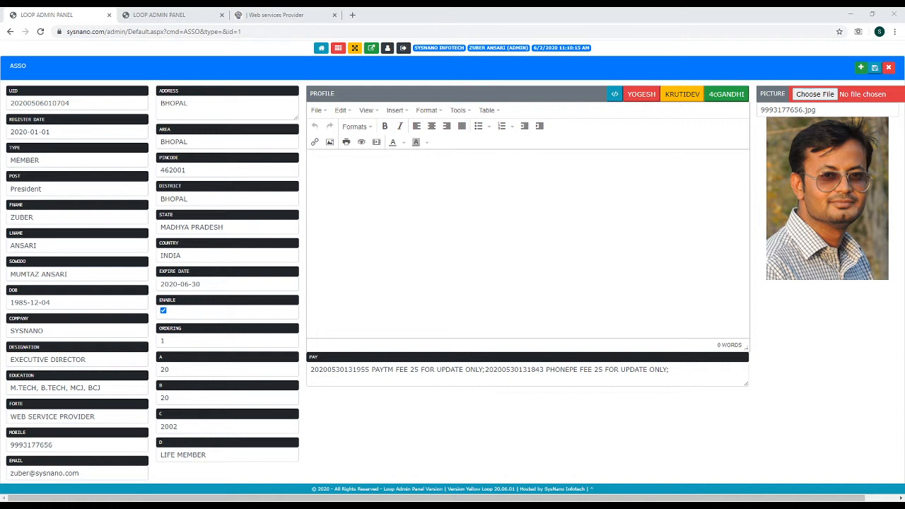
Go through the member form's Profile text, UID, Register Date, TYPE, POST and Expire Date fields
left_click(425, 249)
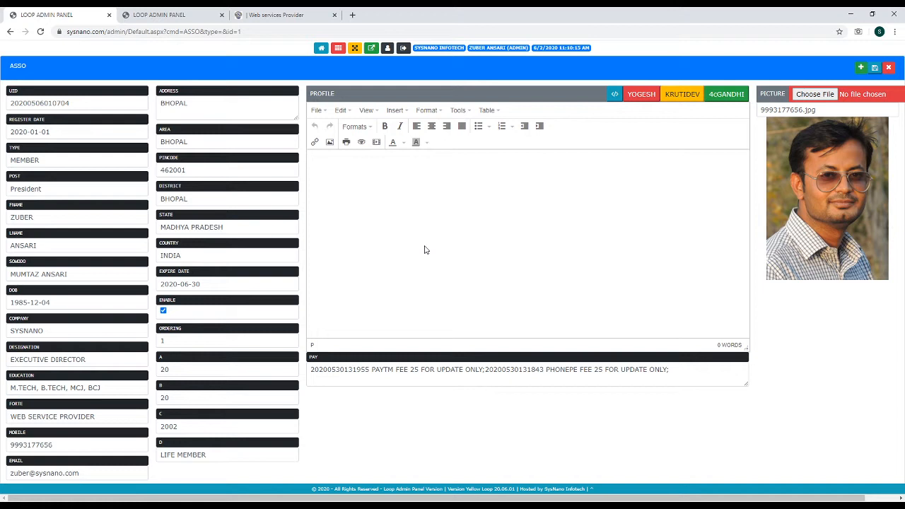
left_click(424, 250)
left_click(79, 103)
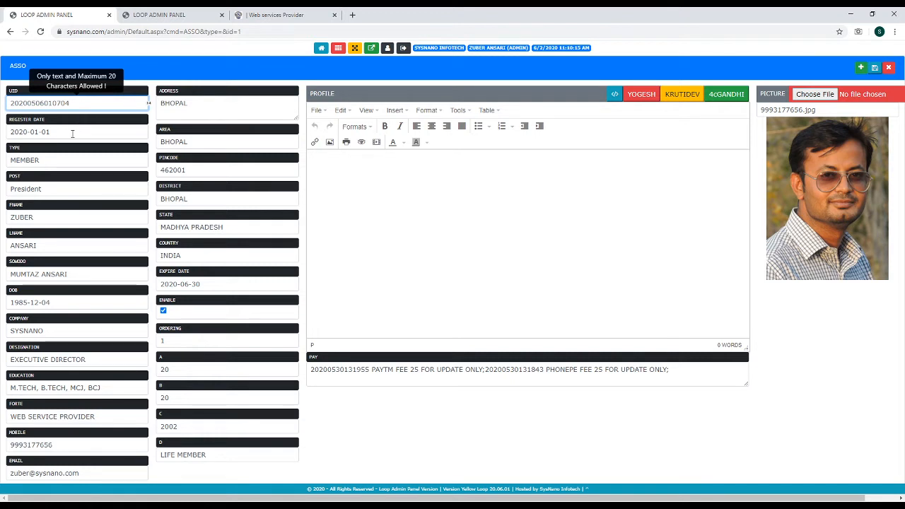
left_click(72, 133)
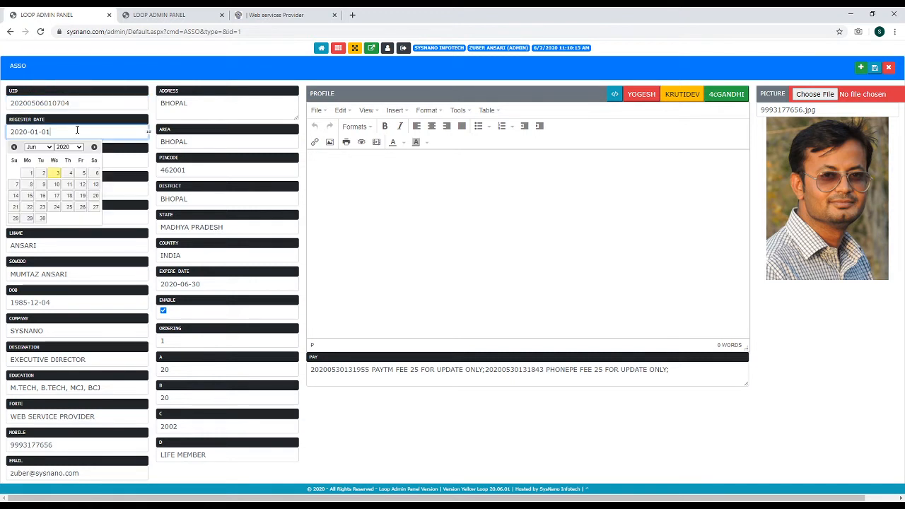
left_click(125, 165)
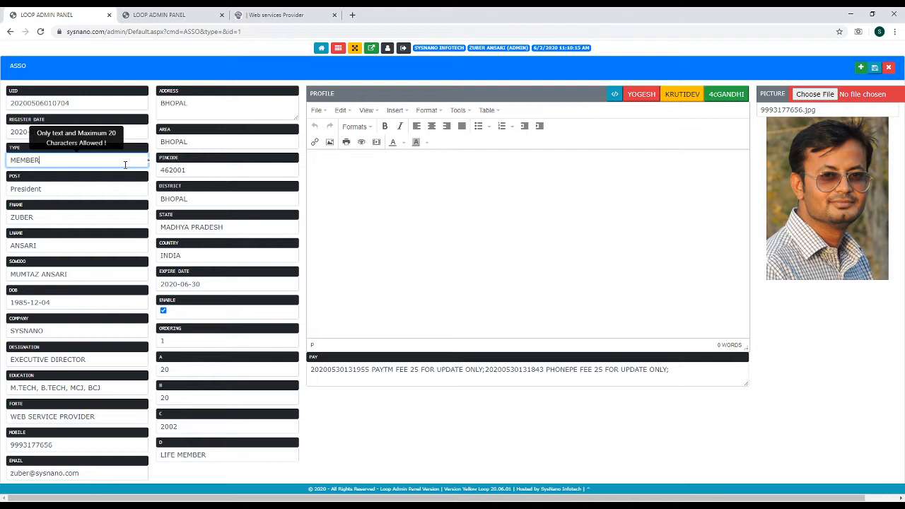
left_click(80, 188)
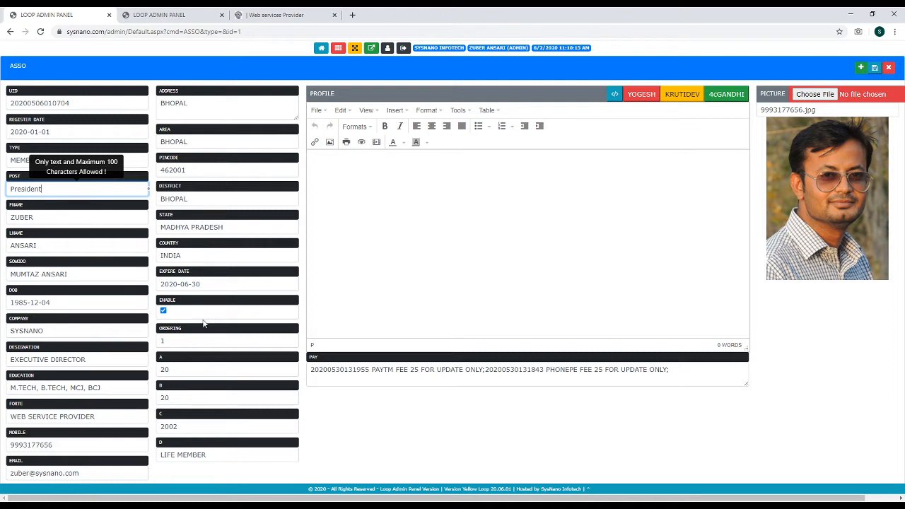
left_click(209, 283)
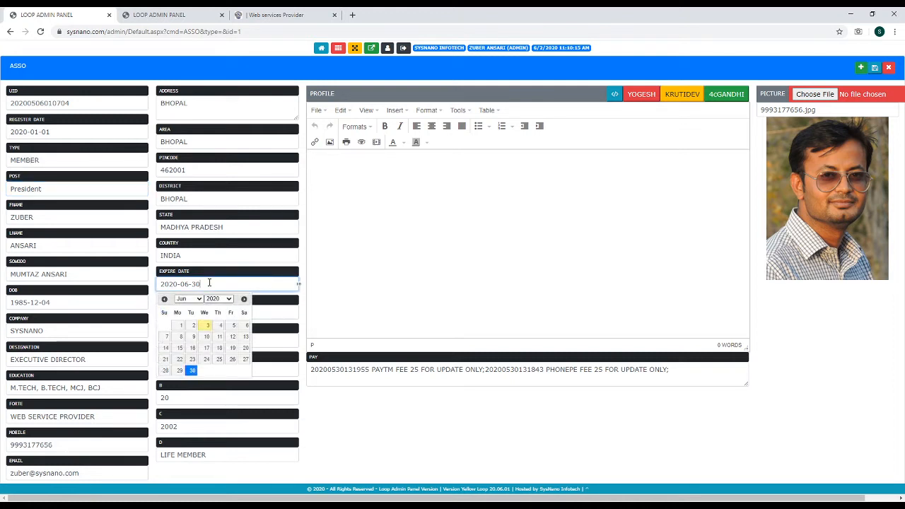
left_click(293, 298)
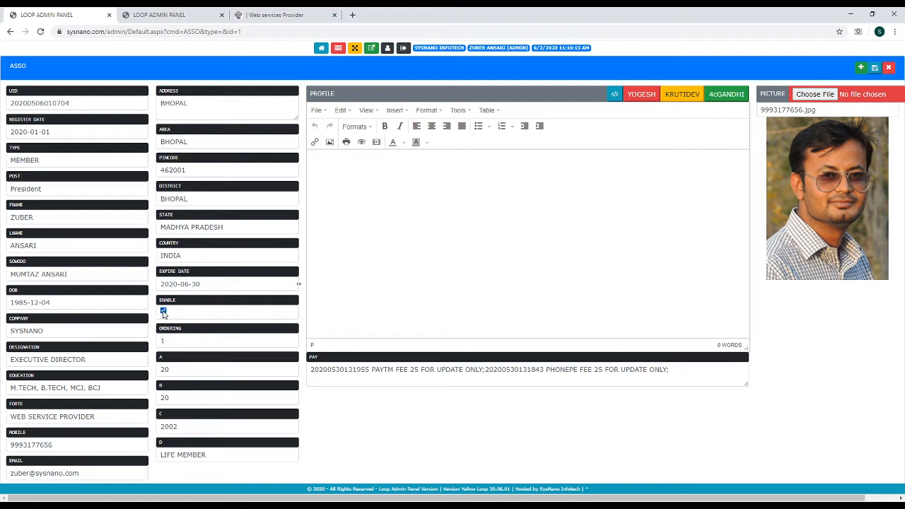
Step through the Ordering field and fields A to D, then return to the Profile text
left_click(177, 341)
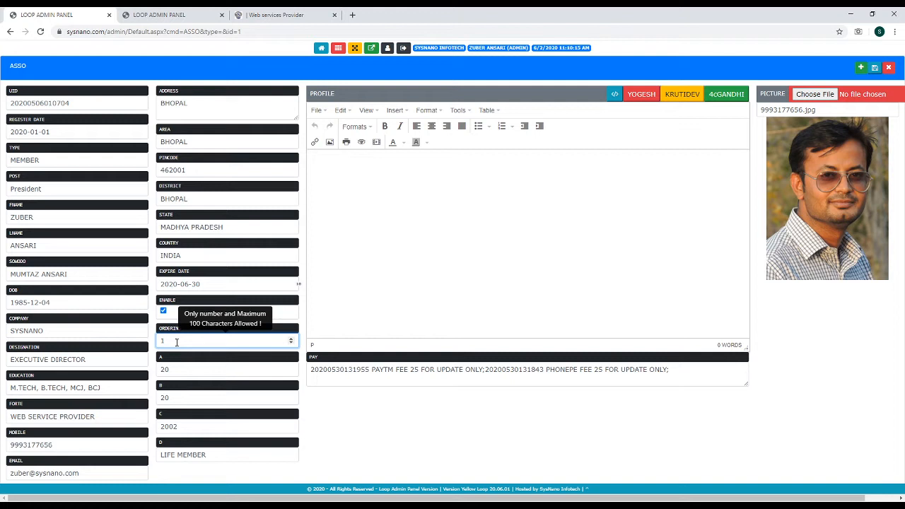
left_click(176, 370)
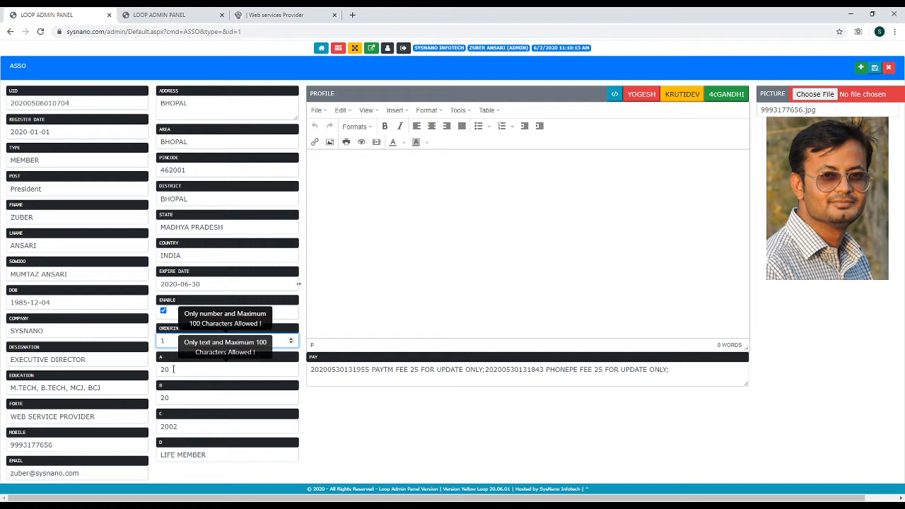
left_click(173, 399)
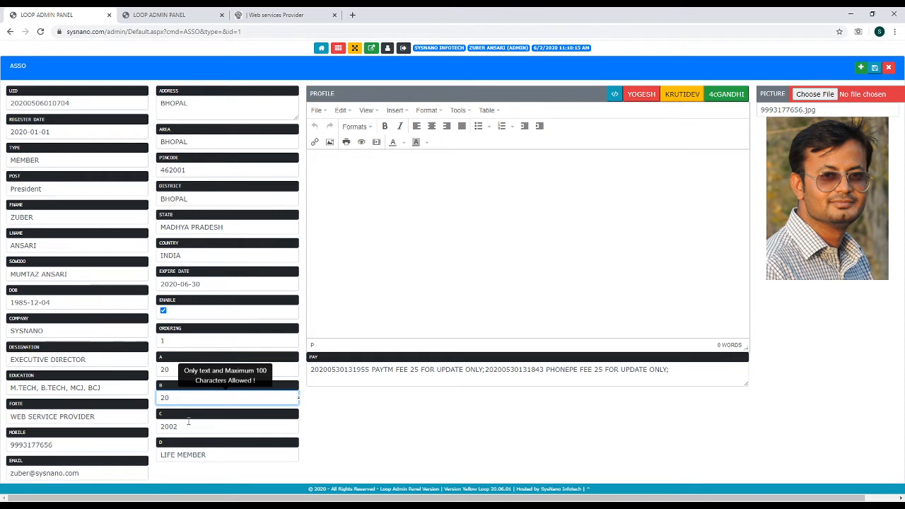
left_click(189, 426)
left_click(212, 455)
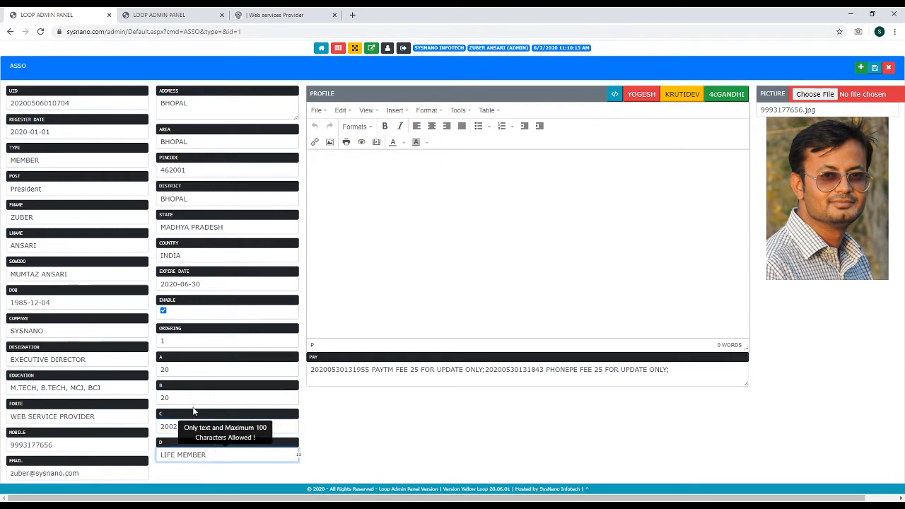
left_click(182, 366)
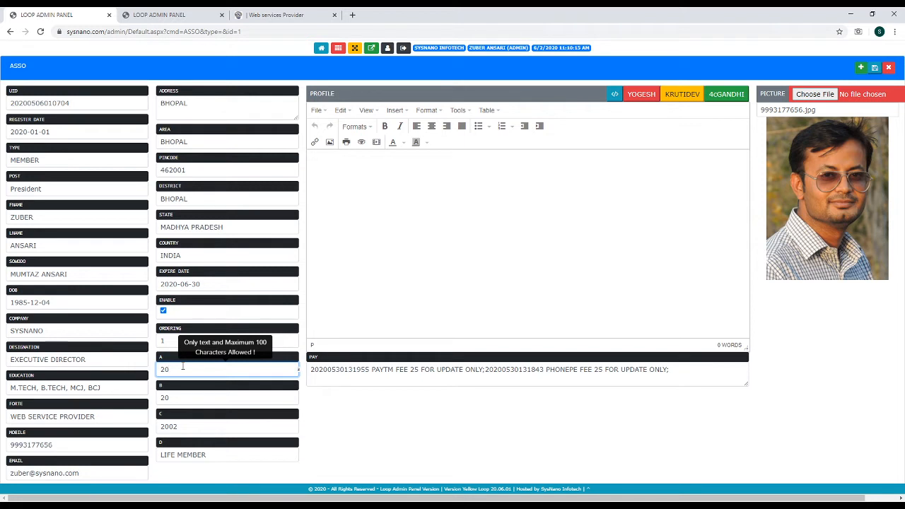
left_click(403, 201)
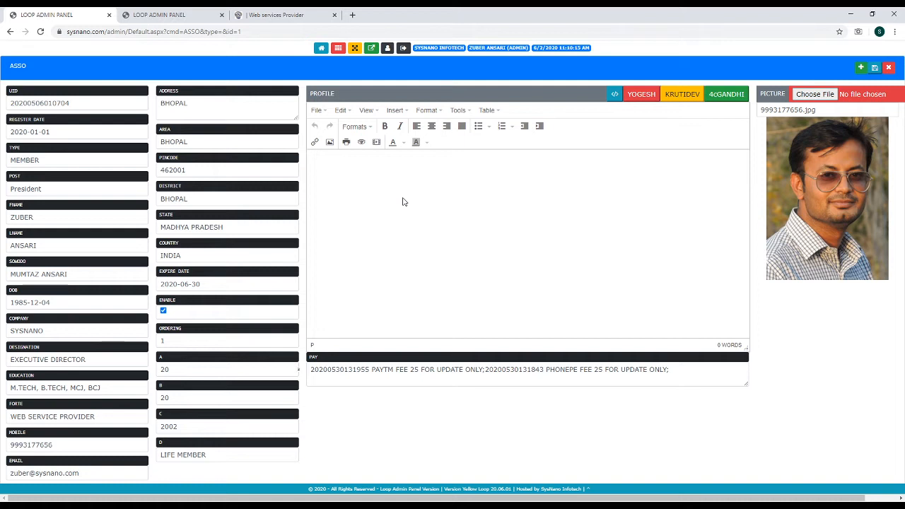
Select the Pay notes and the A–D field labels, then bring up the module menu
left_click(398, 368)
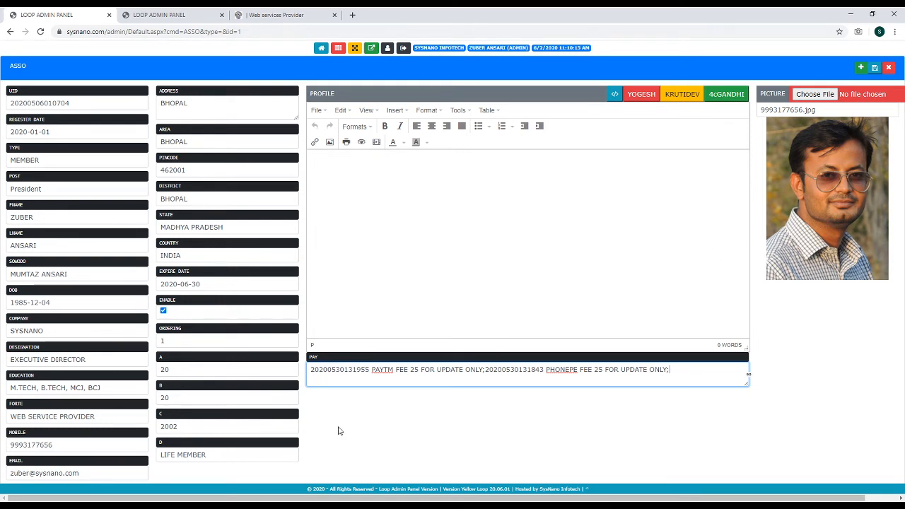
left_click(160, 358)
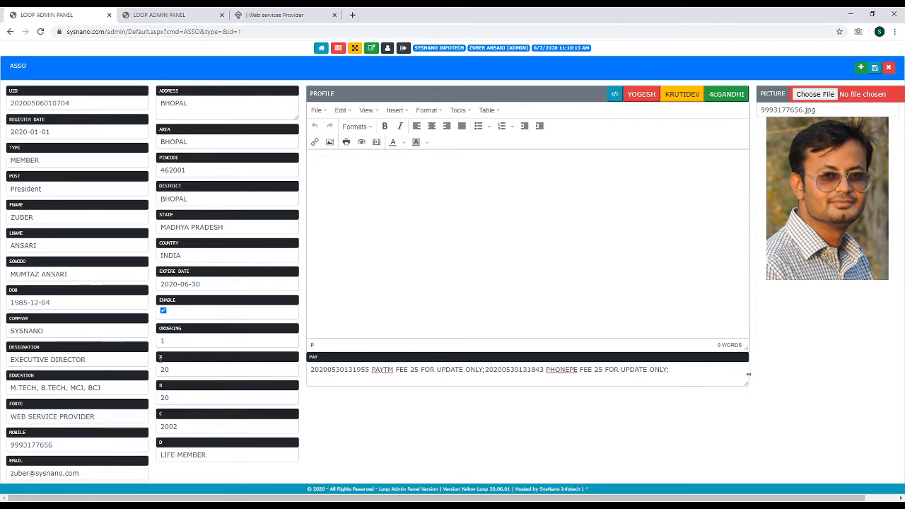
left_click(163, 385)
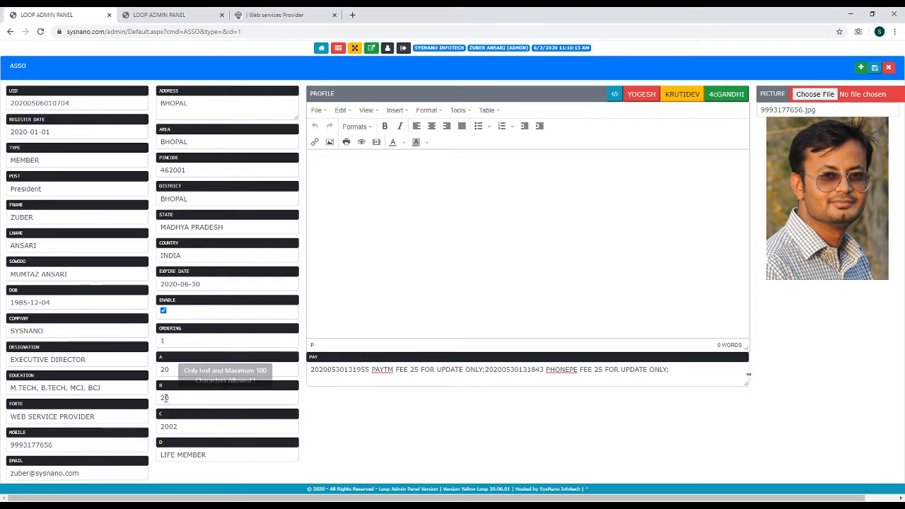
double_click(162, 386)
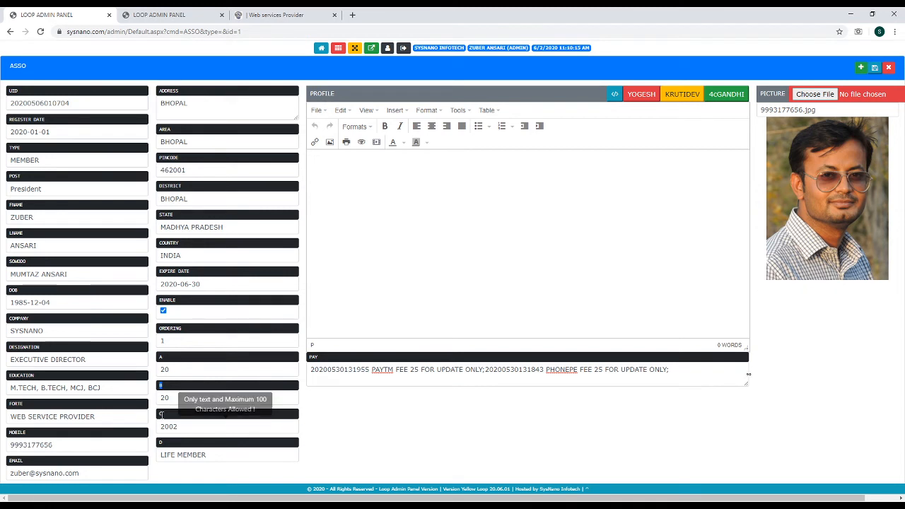
left_click(161, 416)
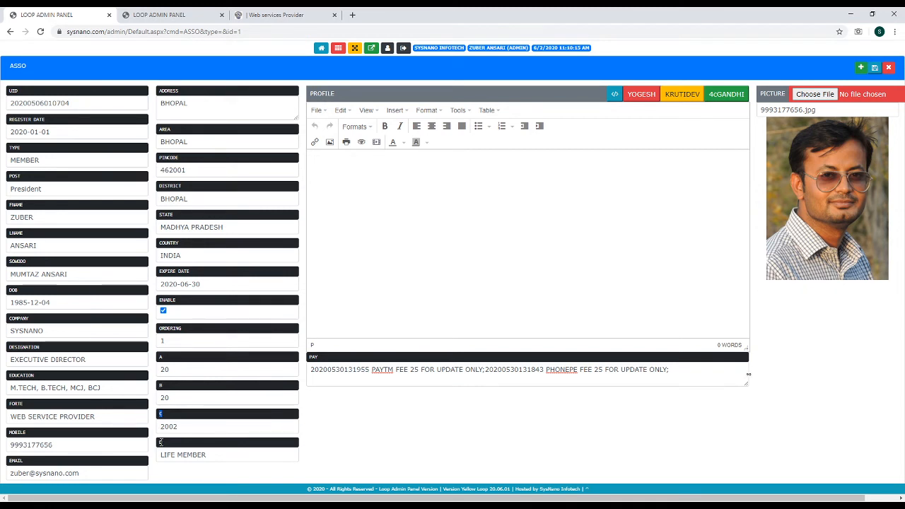
double_click(161, 442)
left_click(339, 51)
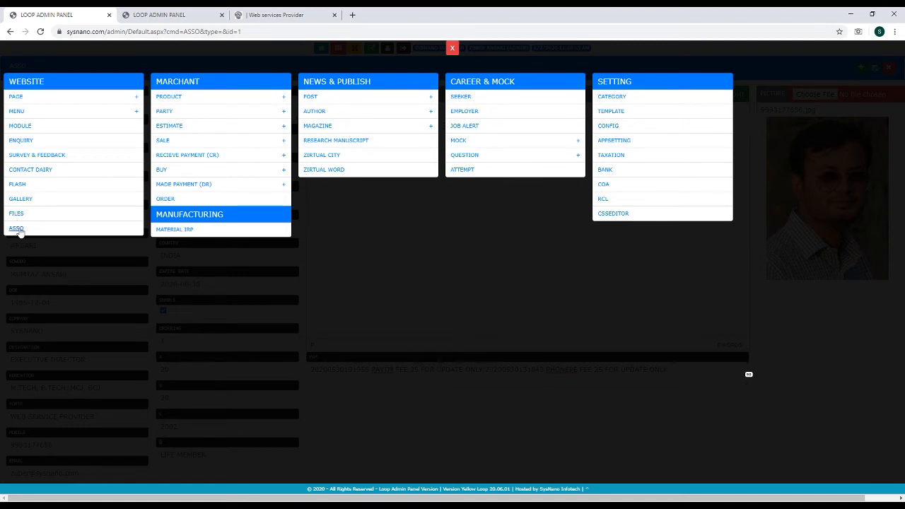
Close the menu and switch to the second admin tab's CONFIG page
left_click(317, 61)
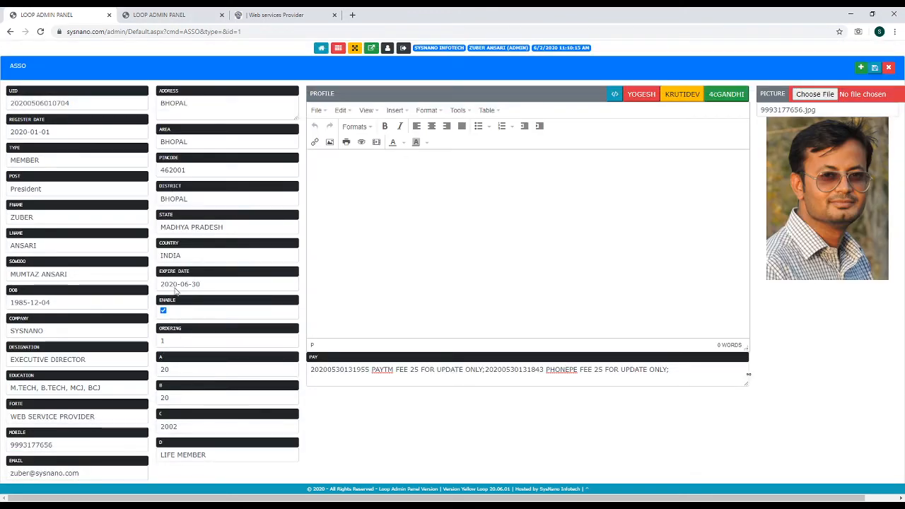
left_click(162, 14)
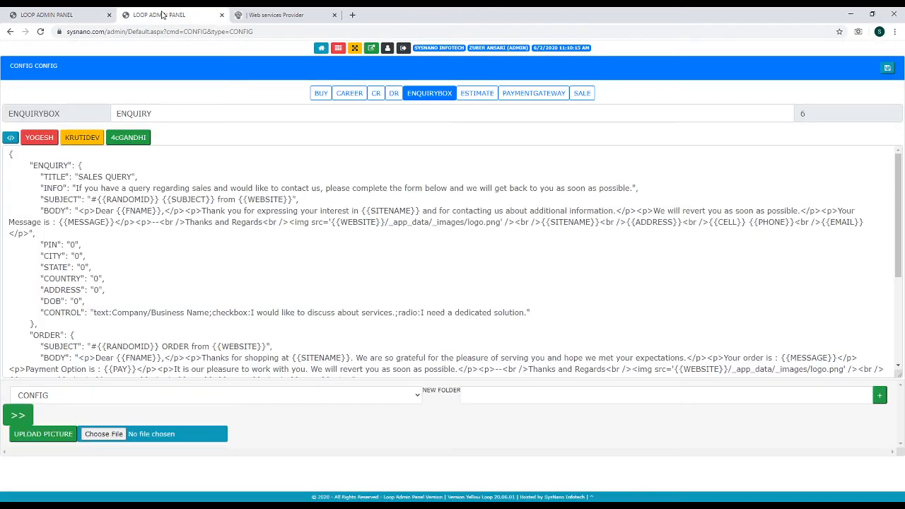
left_click(336, 48)
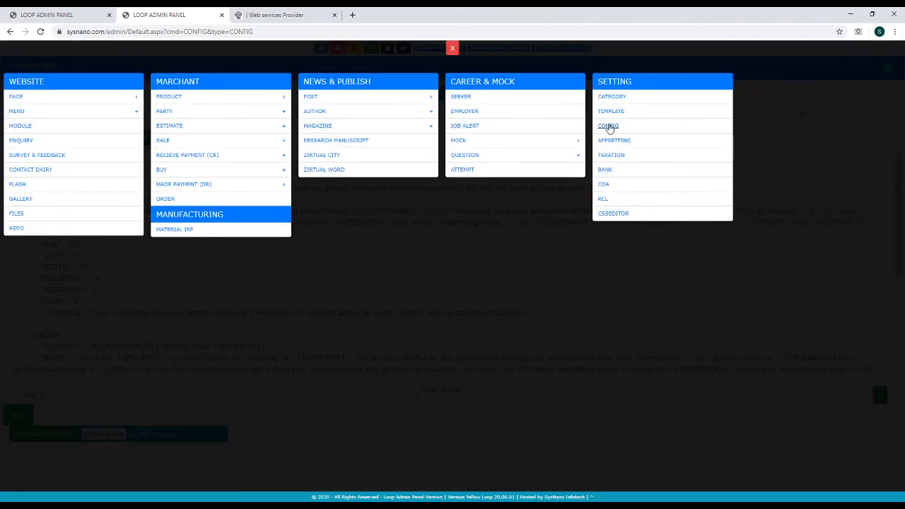
left_click(403, 292)
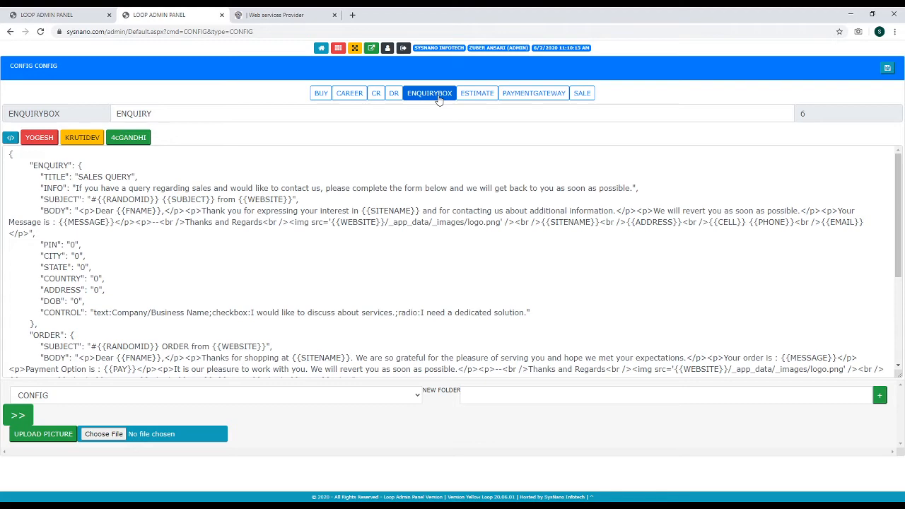
Toggle the settings editor's code view and load the ENQUIRYBOX settings JSON
left_click(10, 138)
left_click(9, 139)
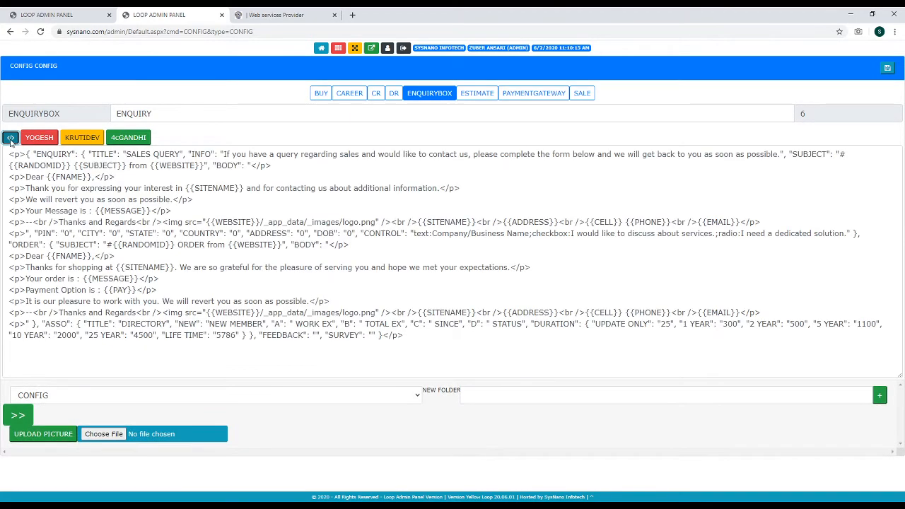
left_click(426, 97)
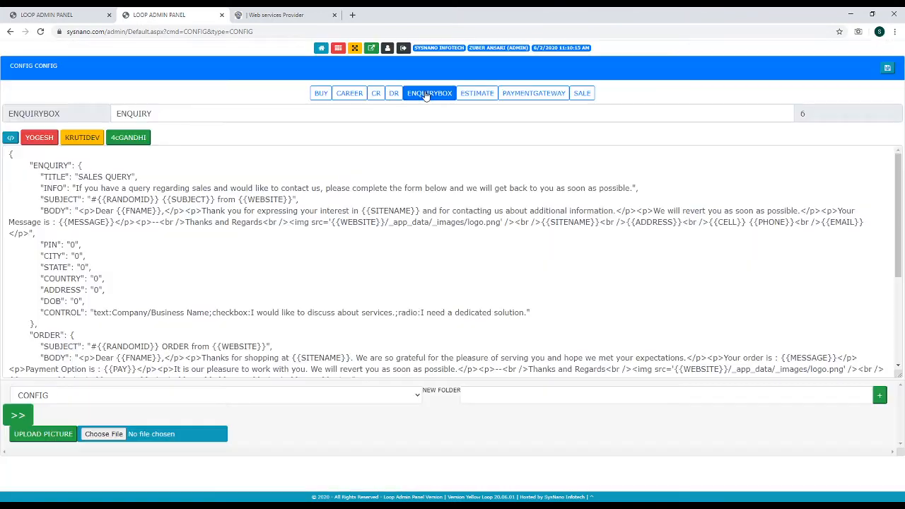
left_click(344, 212)
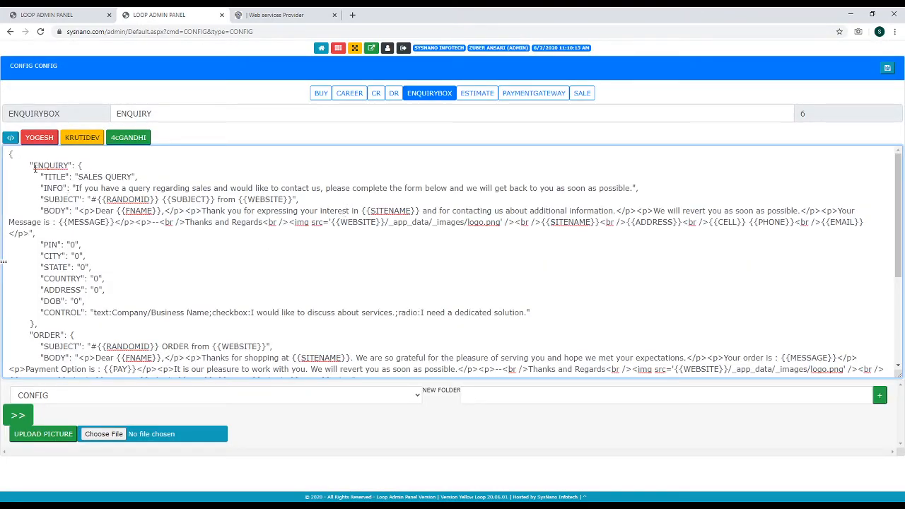
left_click_drag(30, 165, 563, 311)
scroll(564, 313, "down", 2)
scroll(565, 313, "down", 2)
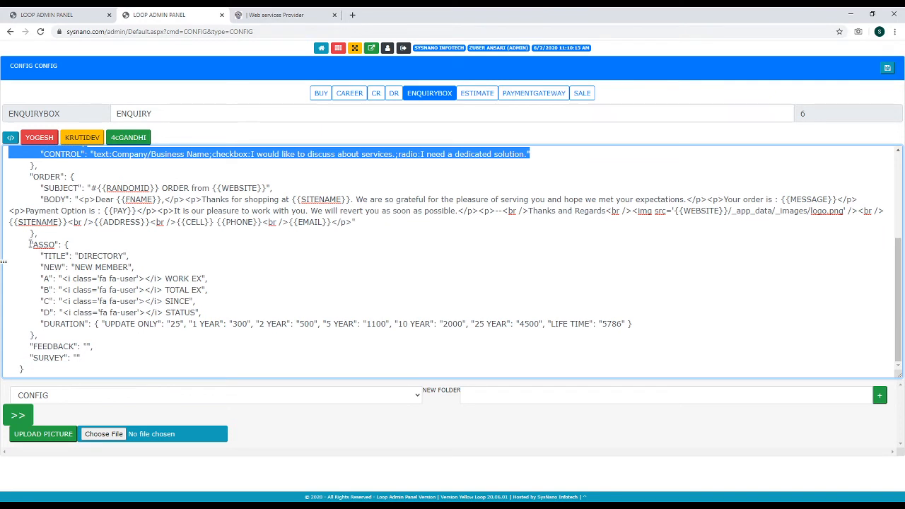
left_click_drag(30, 244, 59, 338)
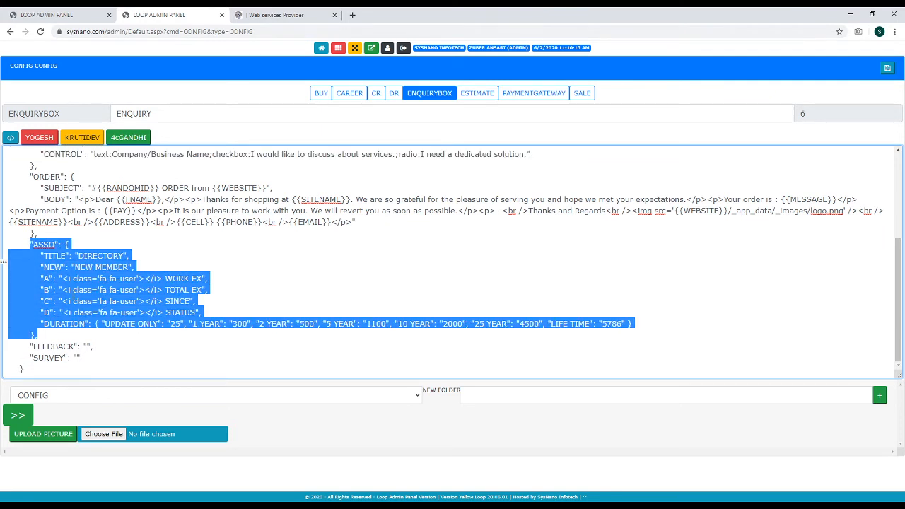
left_click(61, 280)
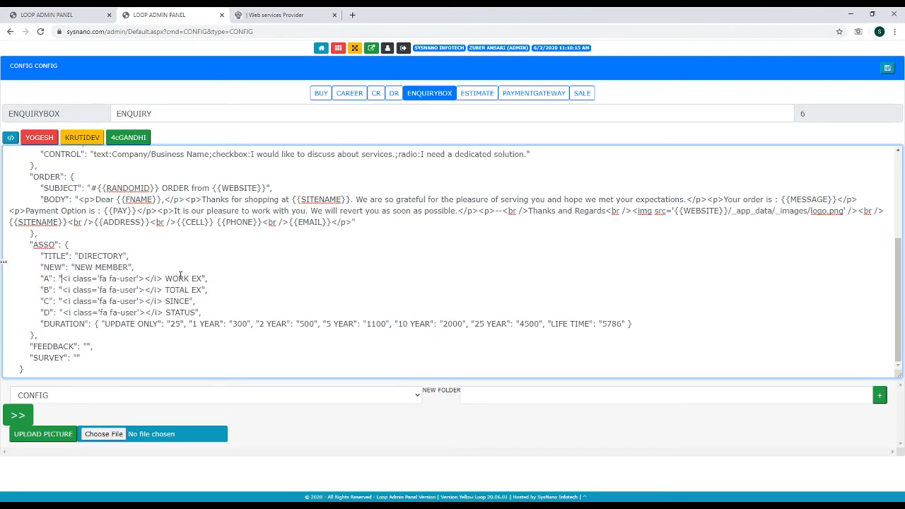
left_click(202, 279, "shift")
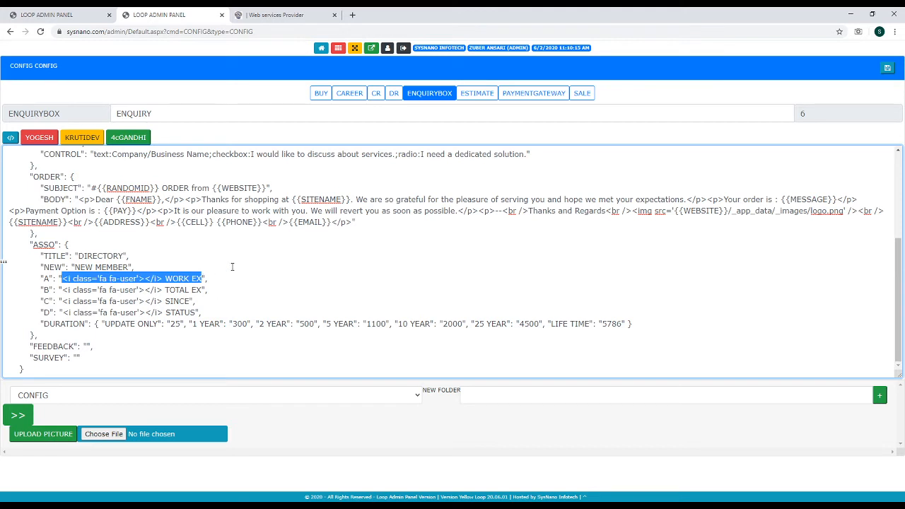
key("BackSpace")
type("0")
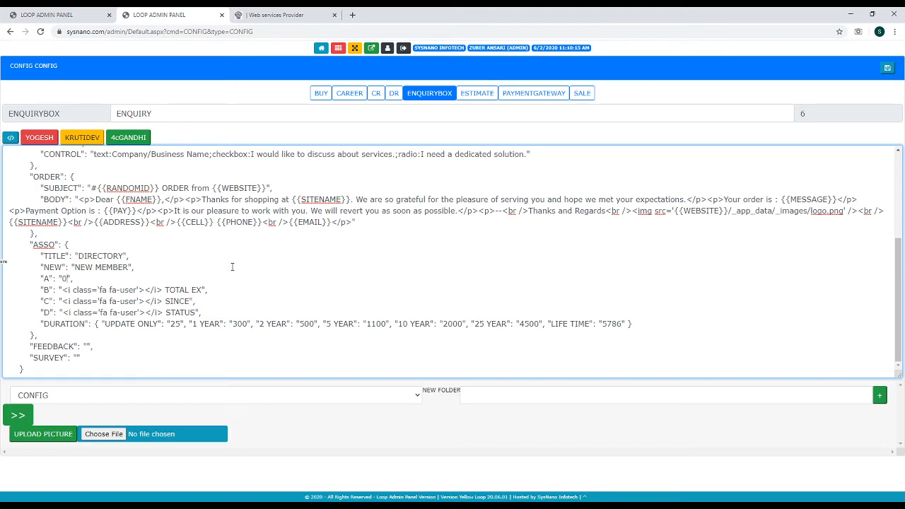
key("ctrl+z")
key("ctrl+z")
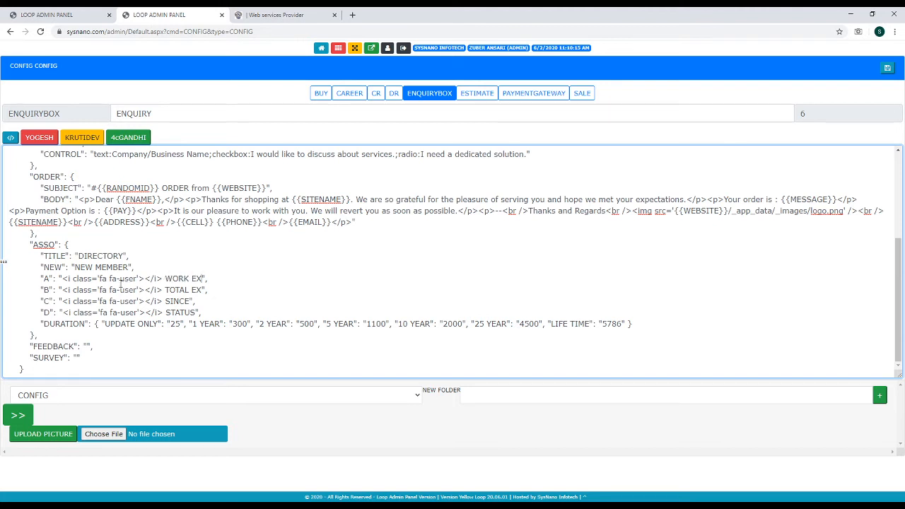
double_click(126, 278)
key("alt+Tab")
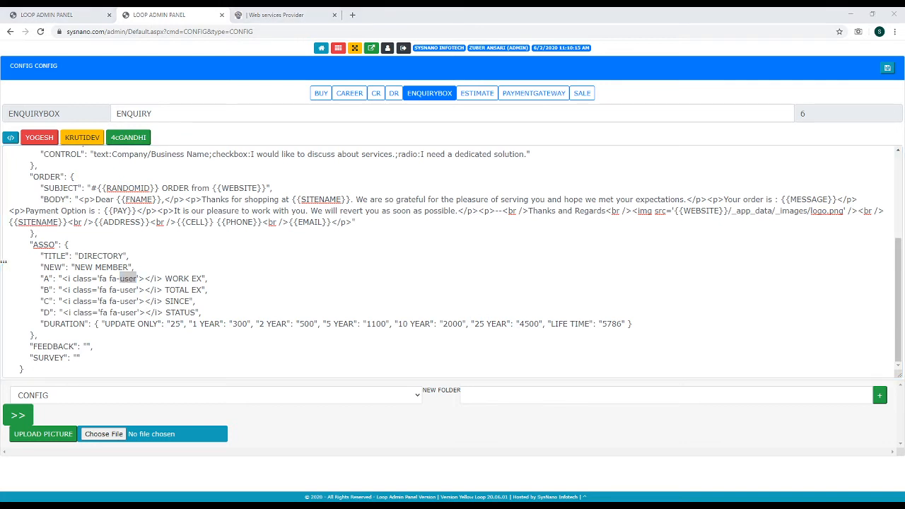
left_click(119, 309)
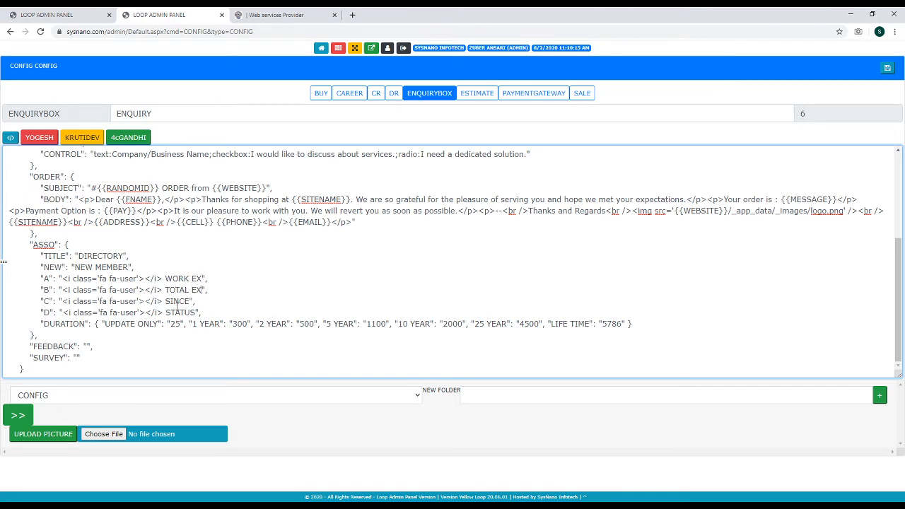
double_click(60, 325)
double_click(116, 324)
left_click_drag(102, 323, 185, 324)
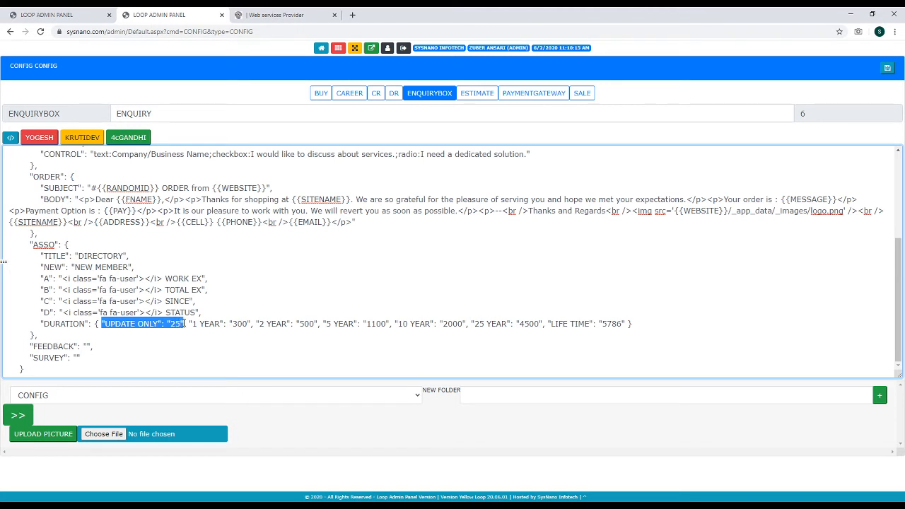
double_click(176, 323)
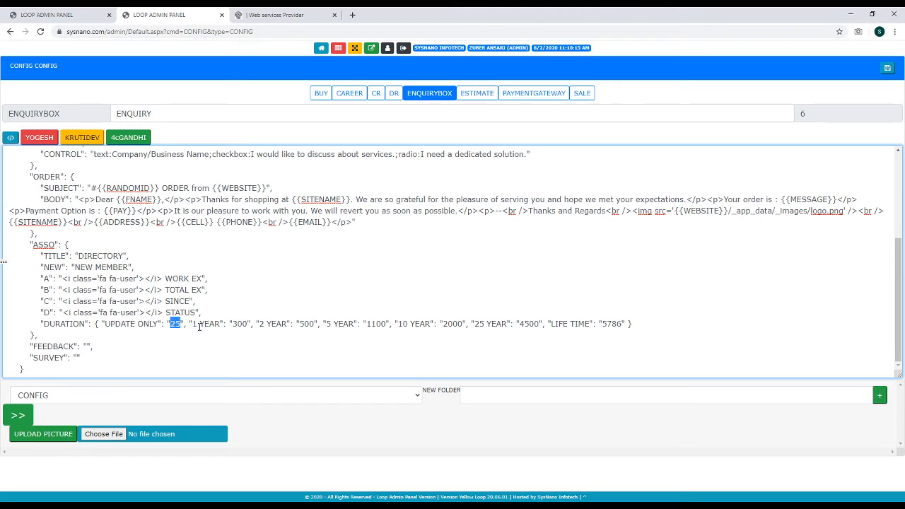
left_click_drag(189, 324, 253, 323)
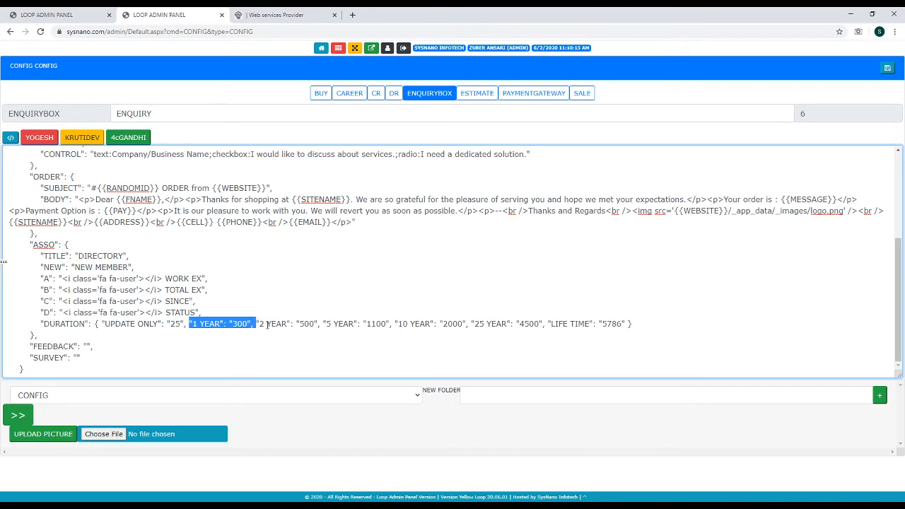
double_click(305, 324)
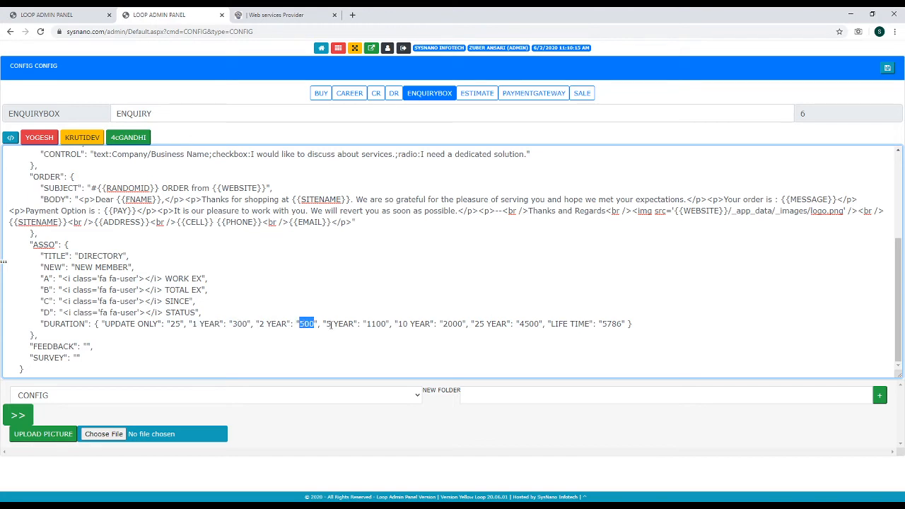
double_click(375, 323)
left_click(550, 324)
left_click_drag(544, 324, 624, 324)
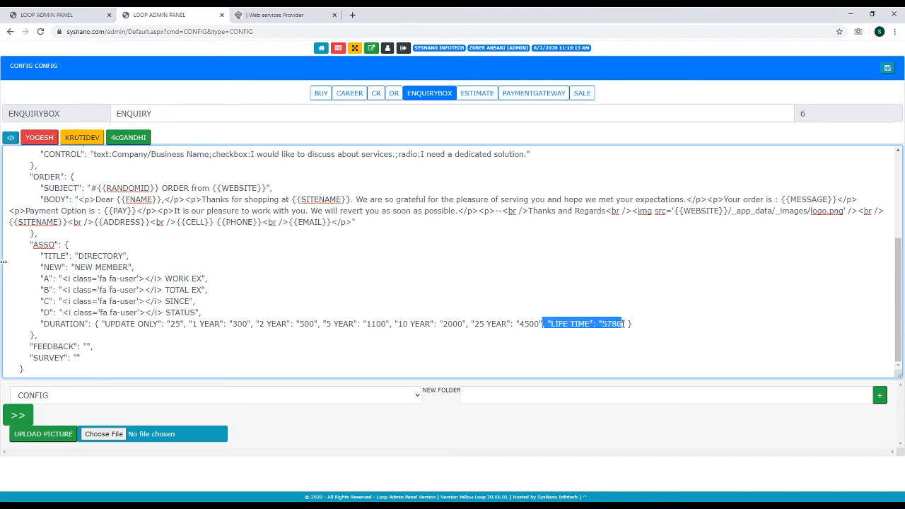
left_click(615, 324)
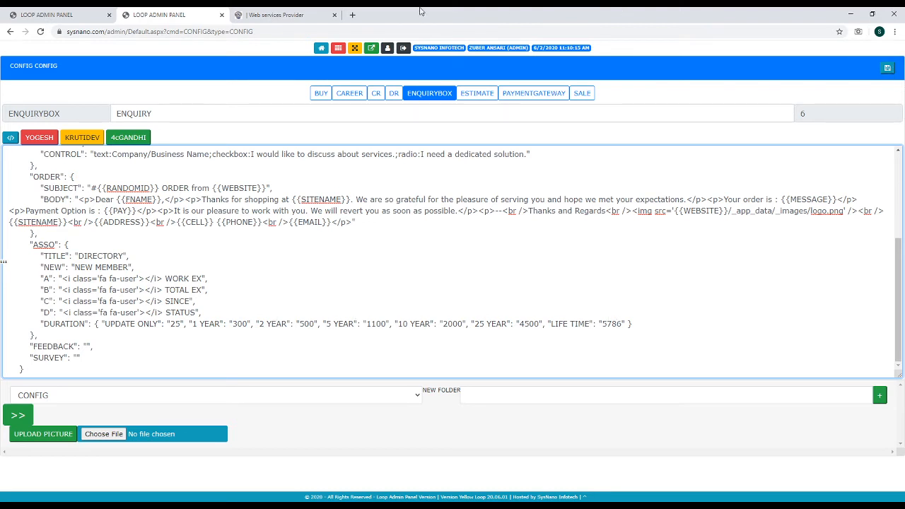
Inspect the ASSO configuration's TITLE/DIRECTORY and NEW MEMBER values, then return to the SysNano New Member page
left_click(277, 14)
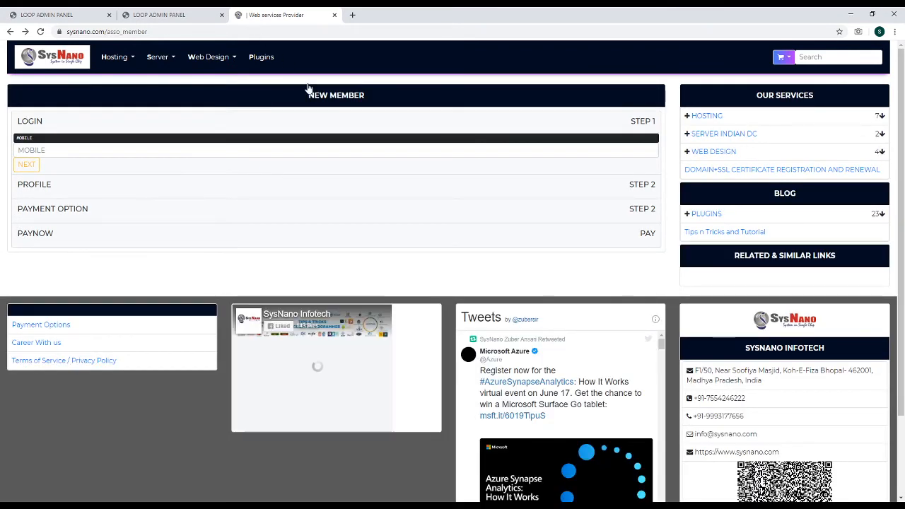
left_click(170, 15)
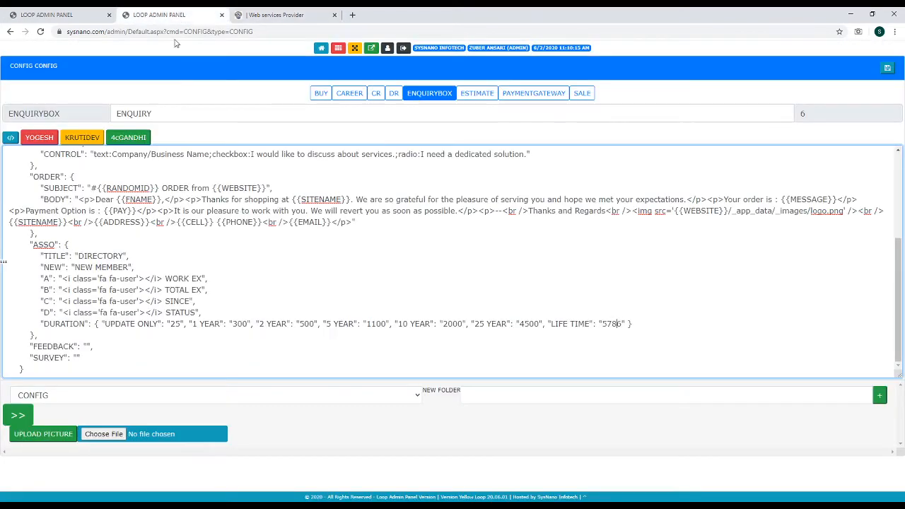
double_click(57, 256)
double_click(105, 256)
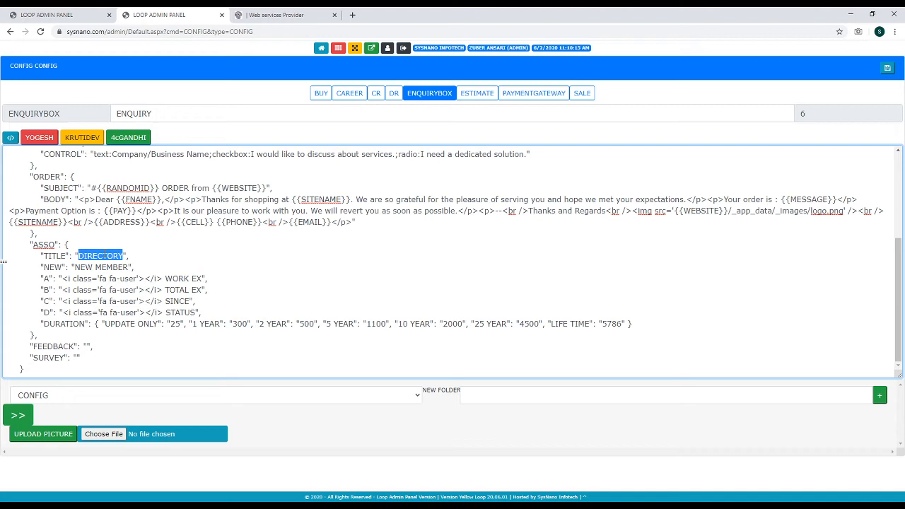
double_click(52, 267)
left_click(93, 267)
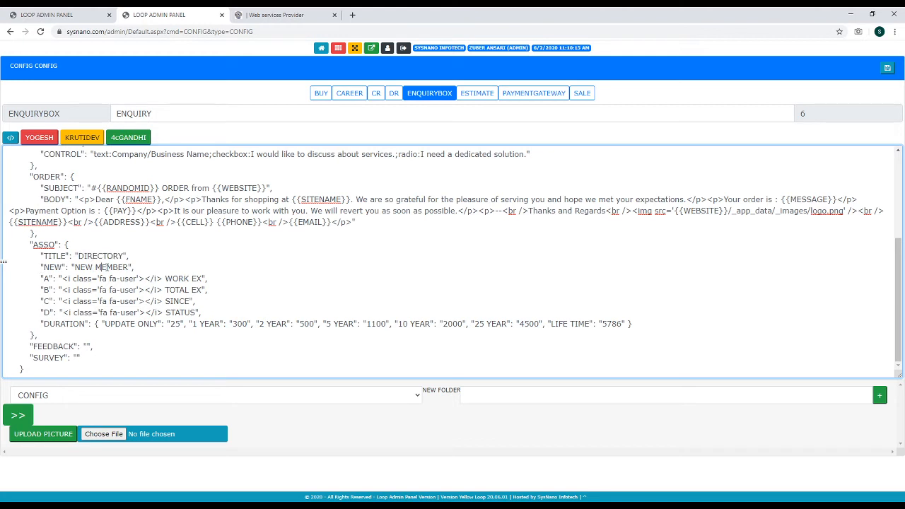
double_click(112, 267)
left_click(257, 16)
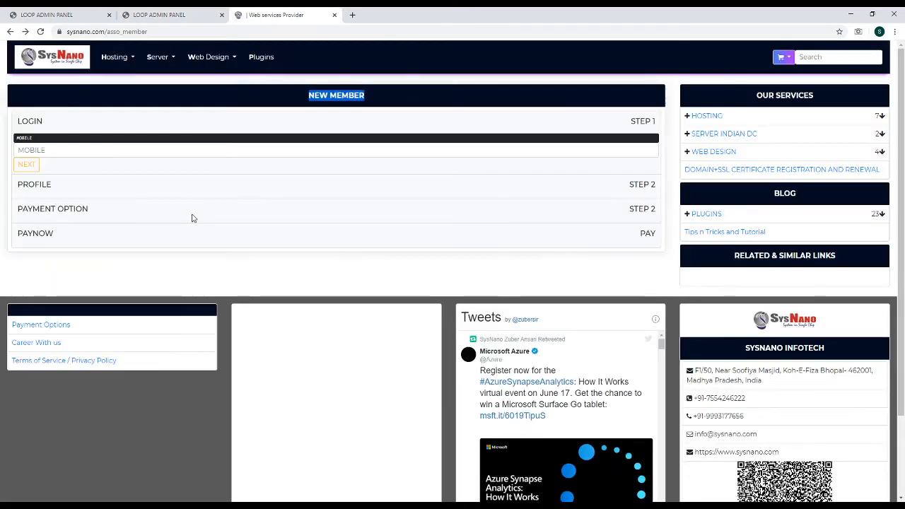
left_click(81, 148)
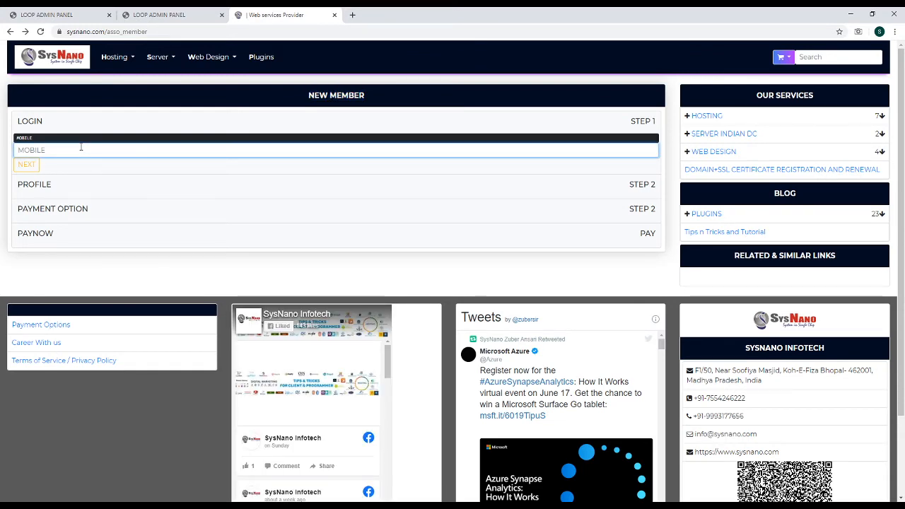
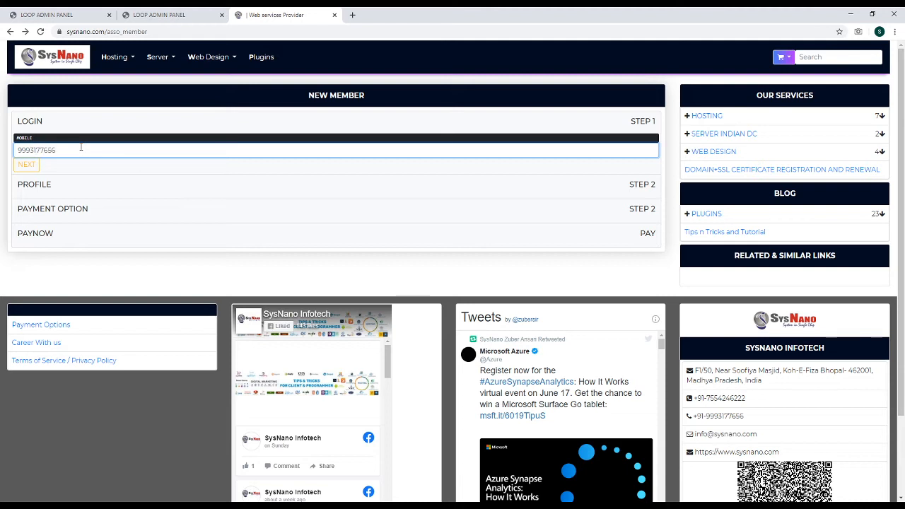
key("ctrl+a")
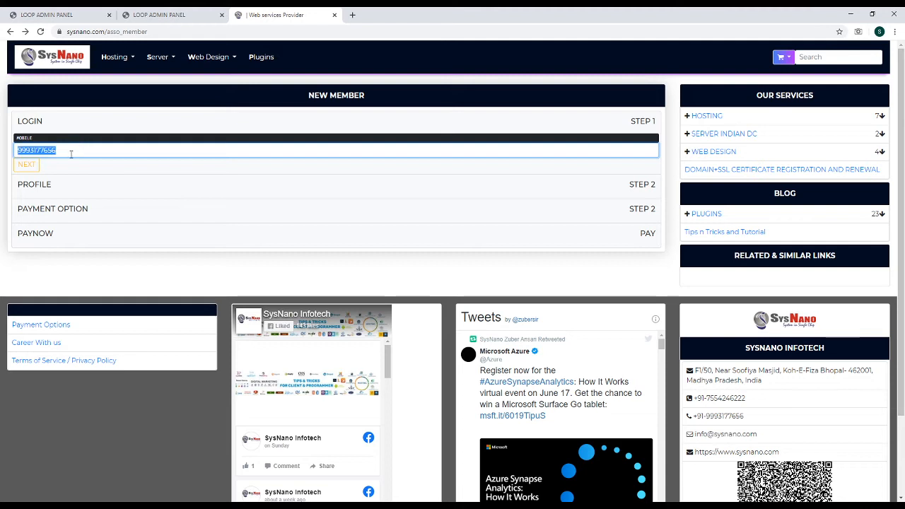
left_click(28, 166)
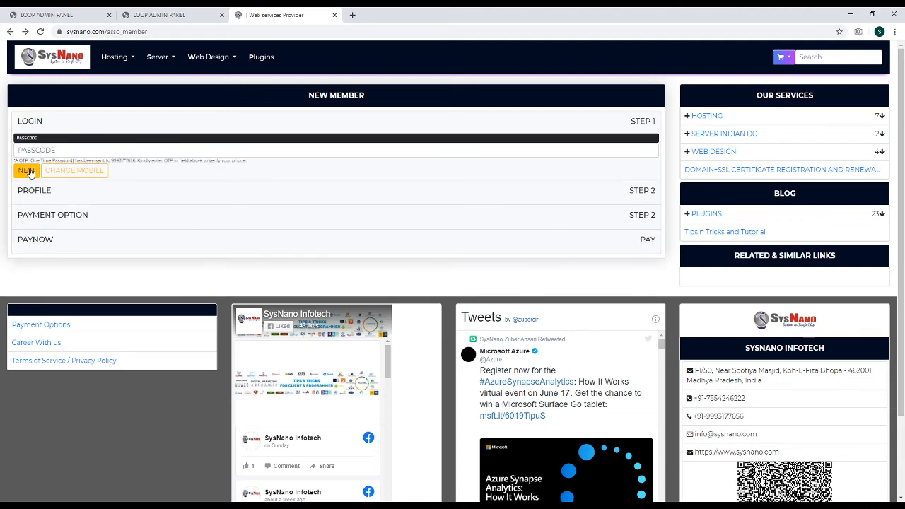
left_click(52, 152)
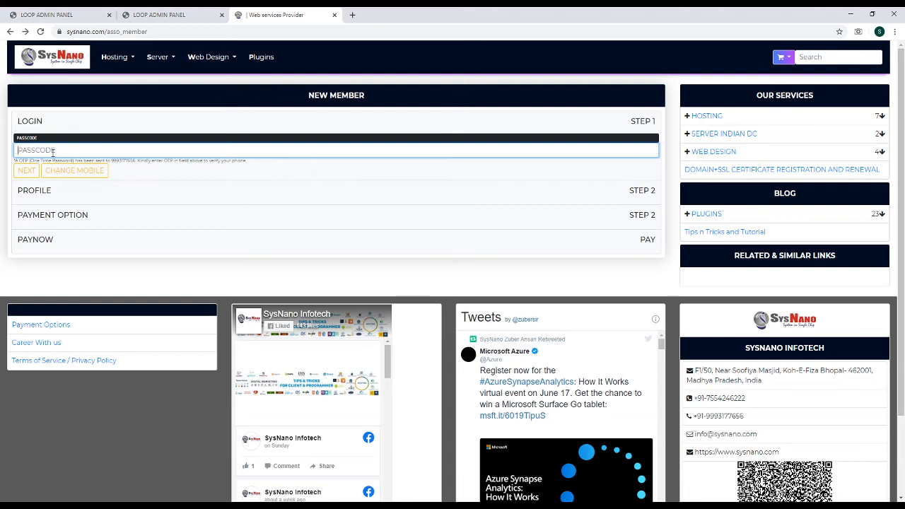
left_click(27, 172)
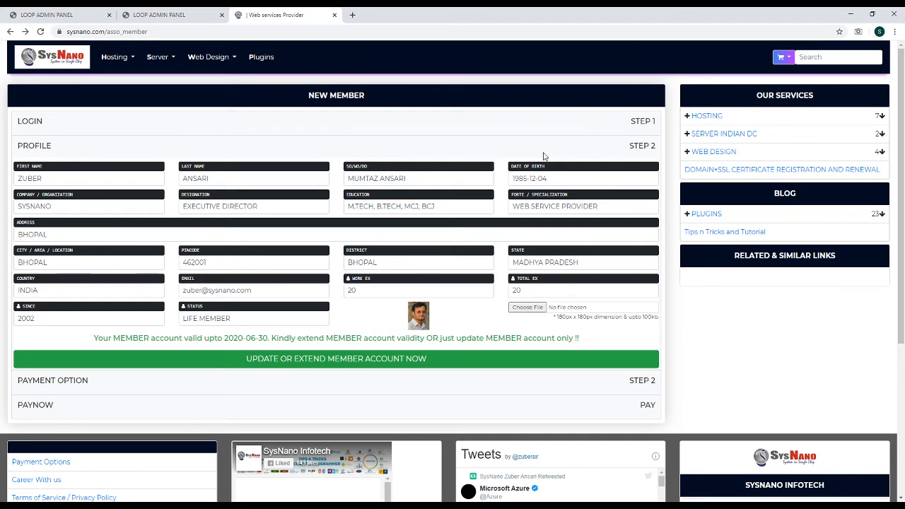
left_click(158, 32)
key("Return")
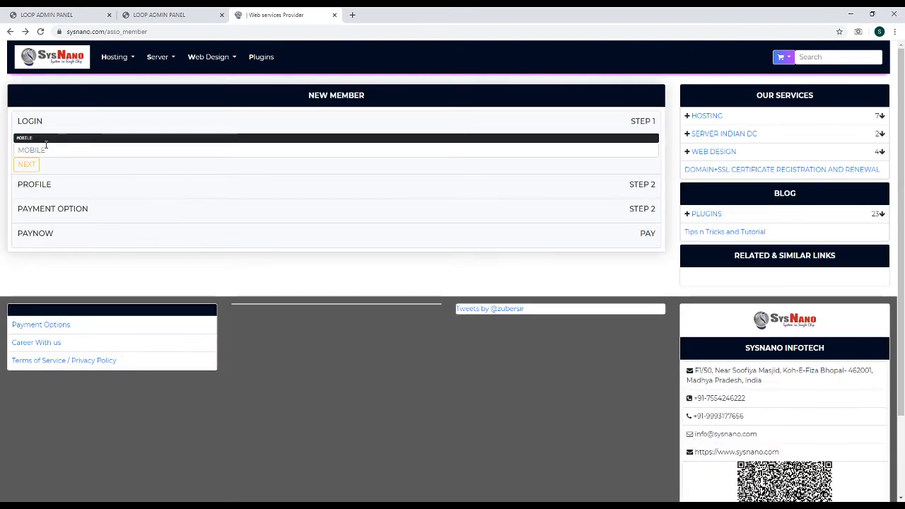
Submit the new member's mobile number and dismiss the new-user welcome alert
left_click(47, 150)
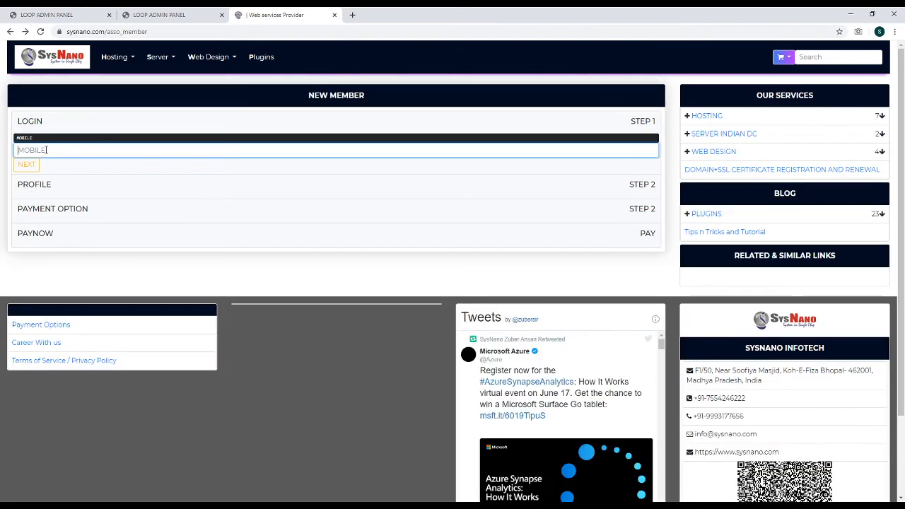
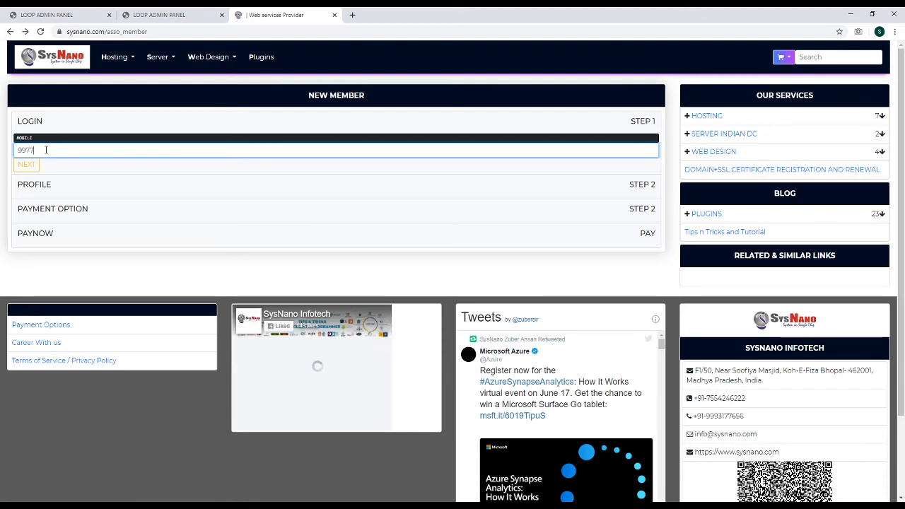
key("Tab")
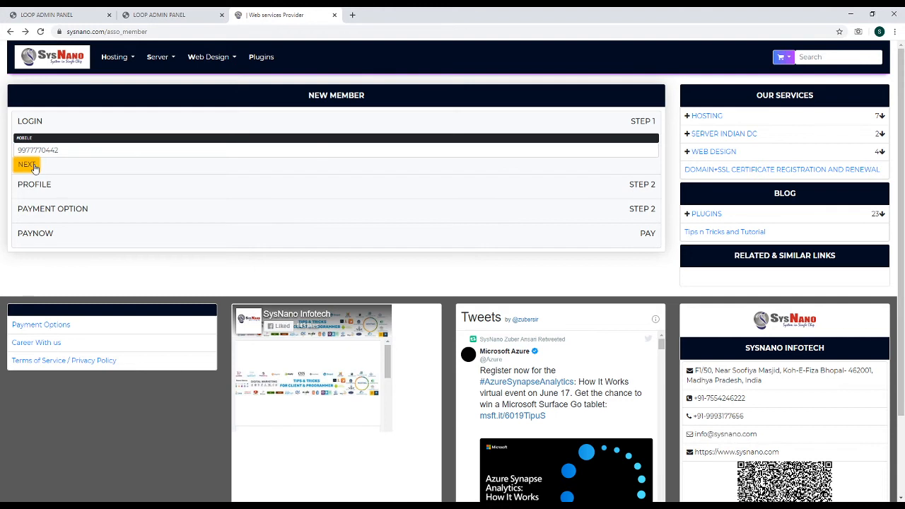
left_click(34, 166)
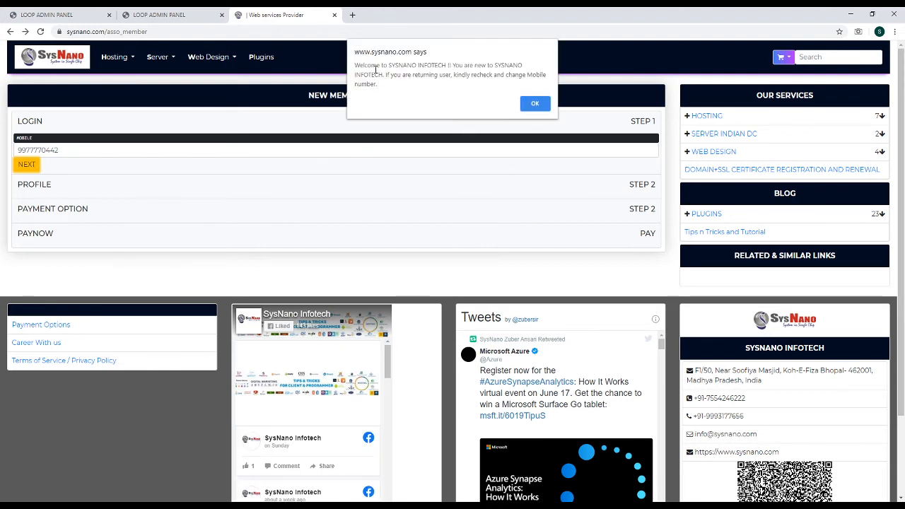
left_click(535, 104)
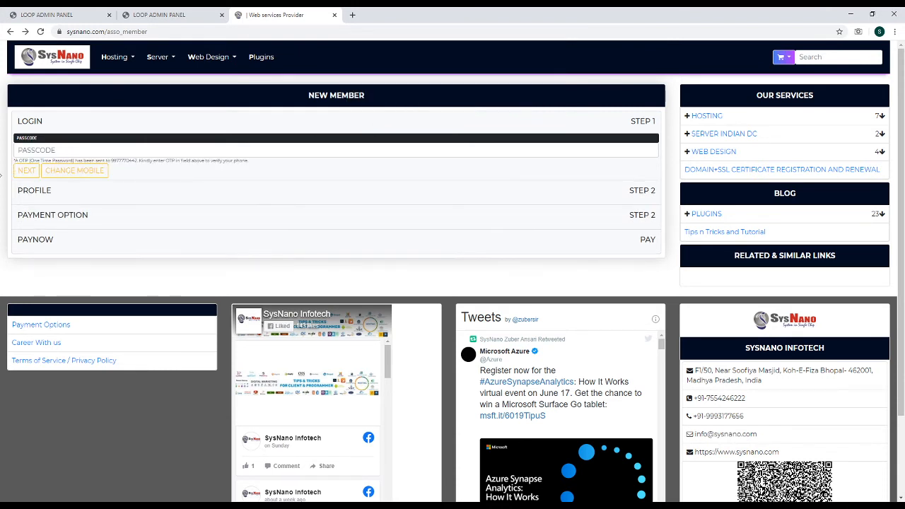
Enter the OTP in PASSCODE and verify it to reach the Profile form
left_click(35, 151)
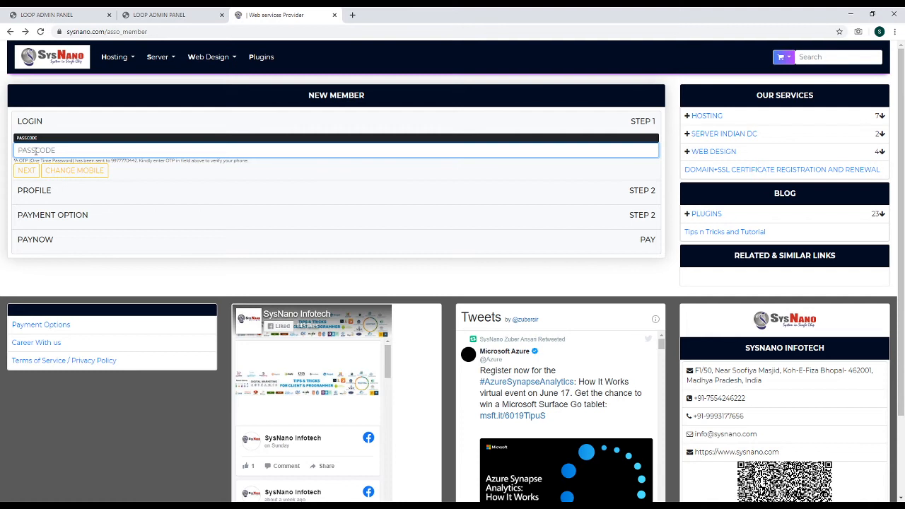
key("Tab")
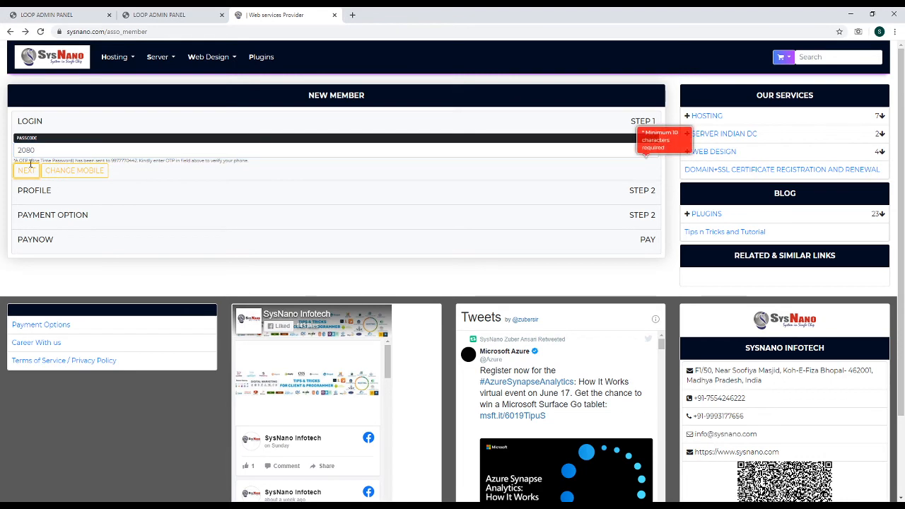
left_click(27, 173)
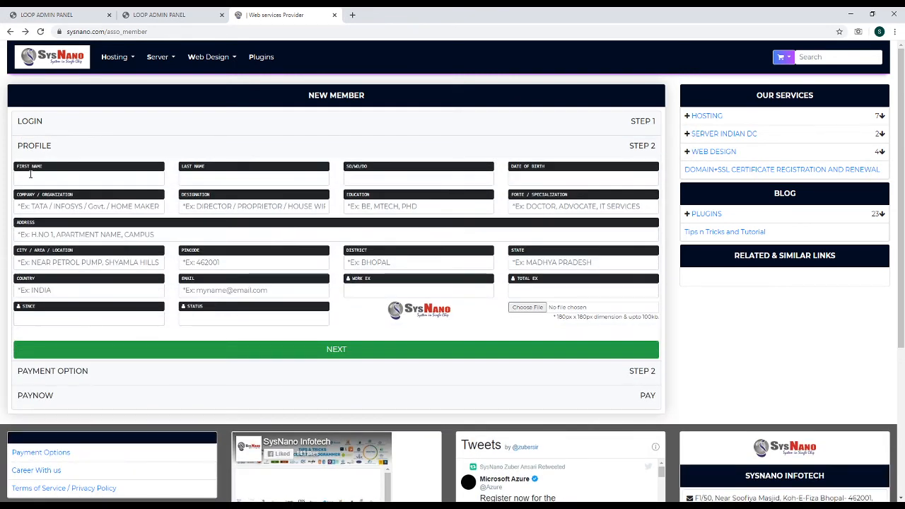
Enter the member's first name, last name and relative's name on the Profile form
left_click(30, 176)
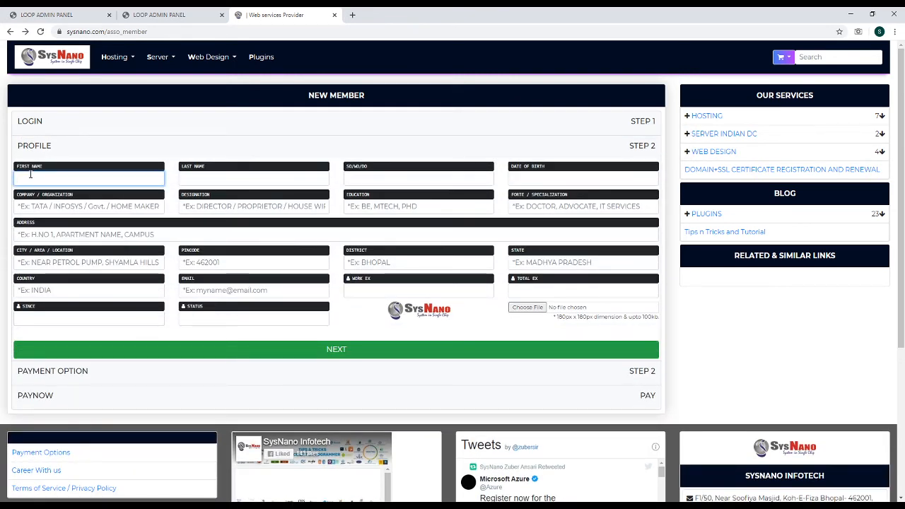
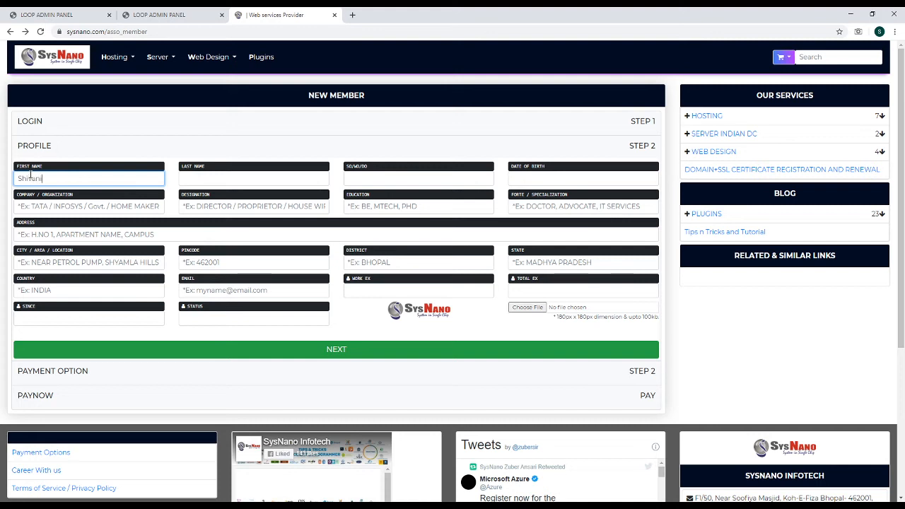
key("Tab")
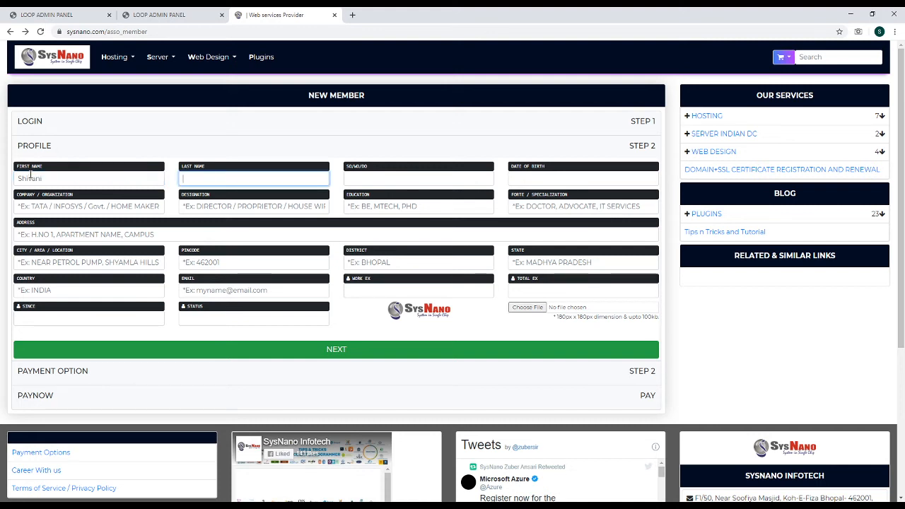
key("Tab")
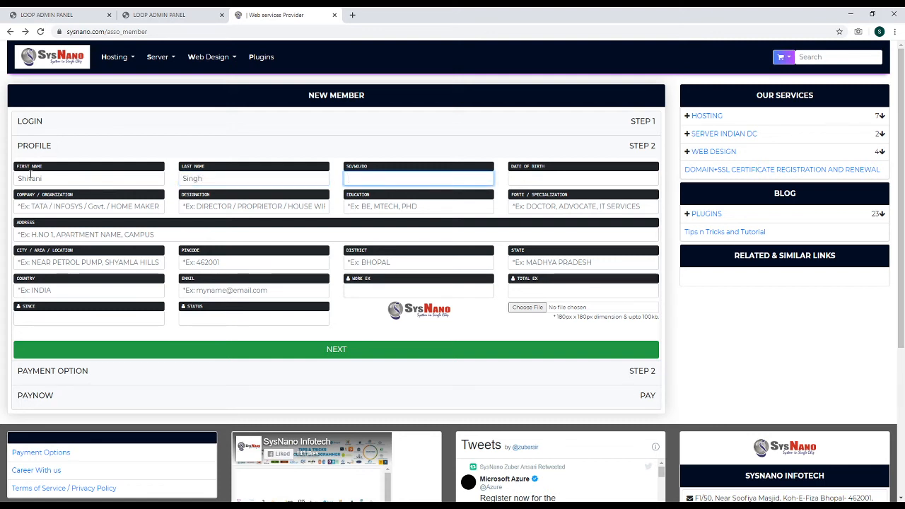
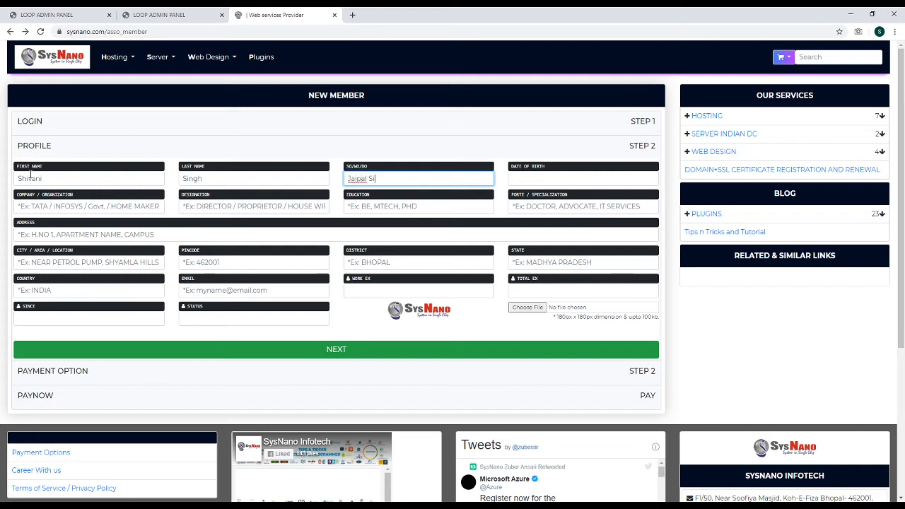
key("Tab")
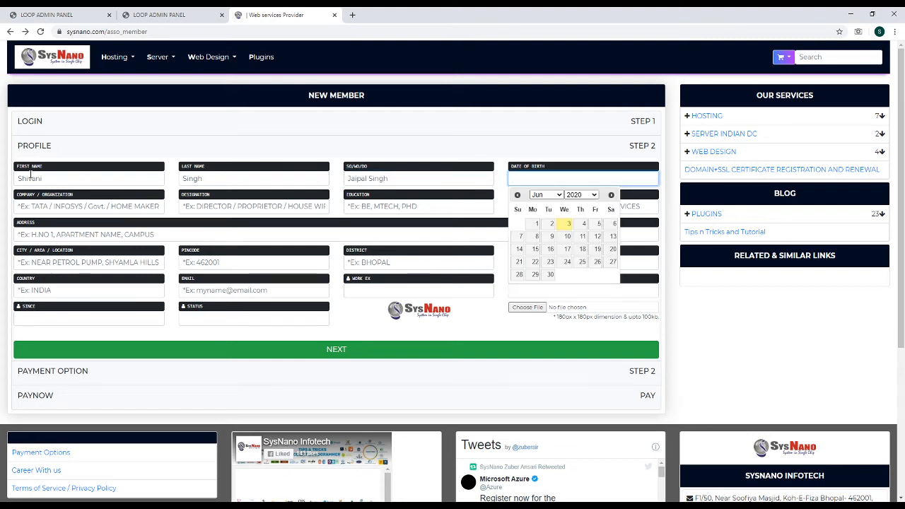
Set the date of birth to 1973-03-06 in the date picker
left_click(580, 196)
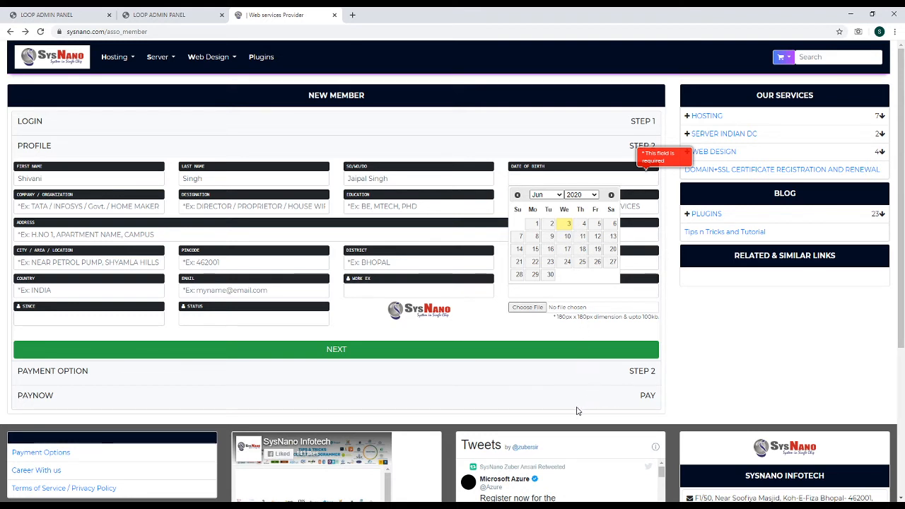
left_click(569, 380)
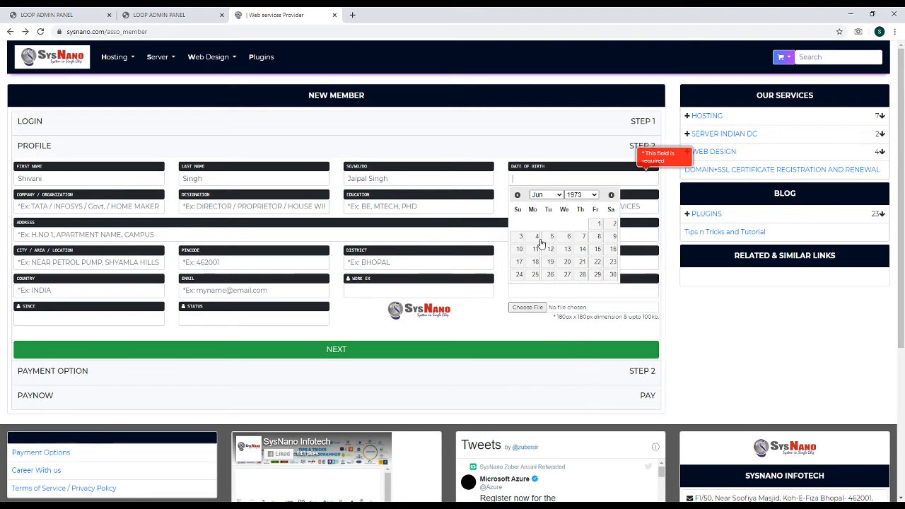
left_click(547, 195)
left_click(543, 232)
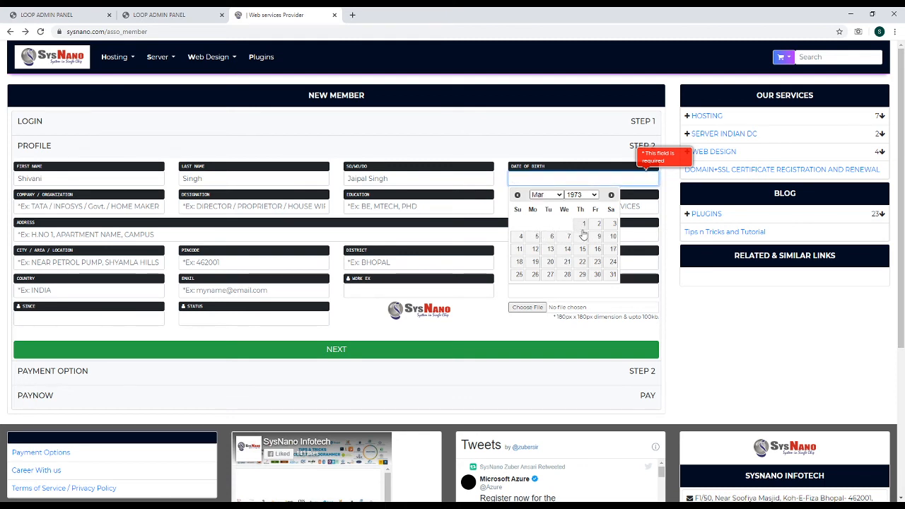
left_click(551, 237)
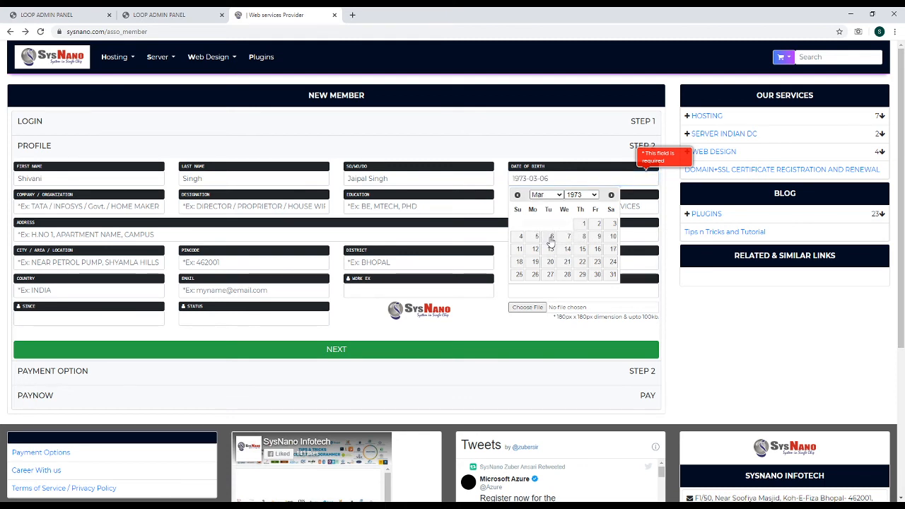
Fill in organisation SysNano, designation Technical Assistant, education MCA and specialization IT Specialization
left_click(98, 203)
type("S")
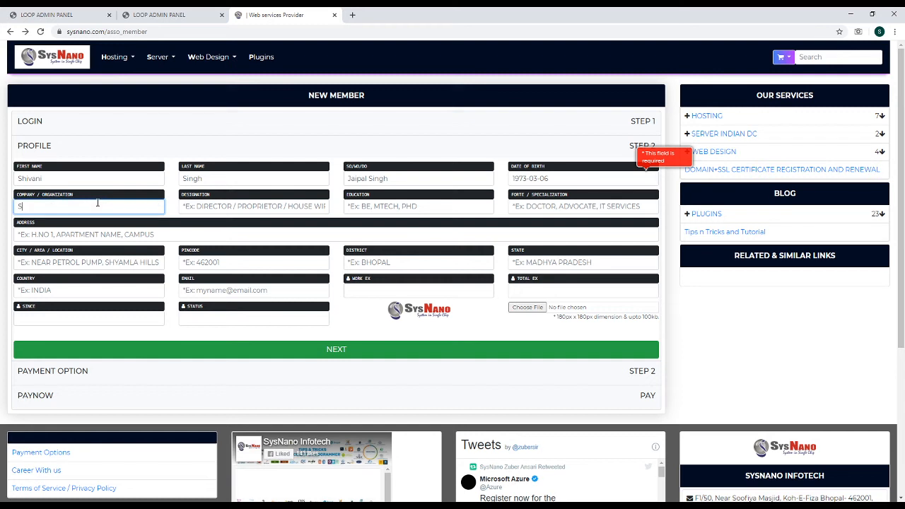
type("ysNano")
key("Tab")
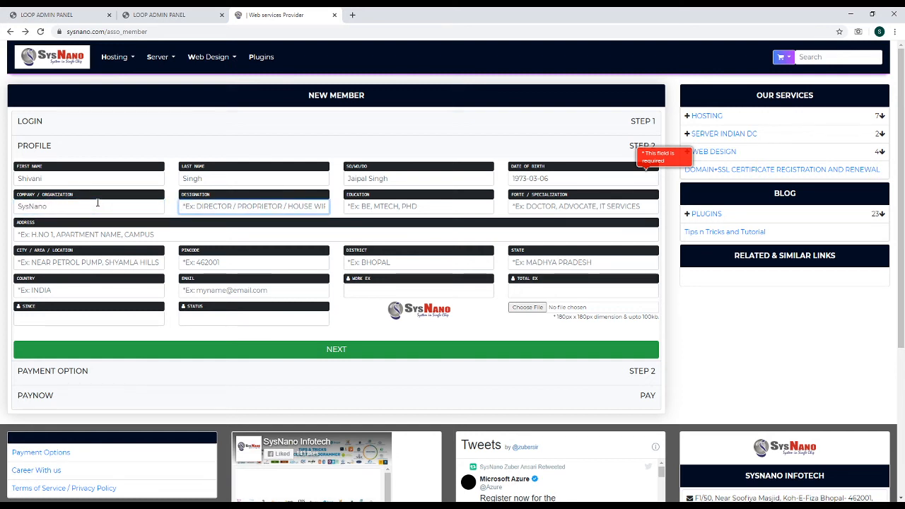
type("Ex")
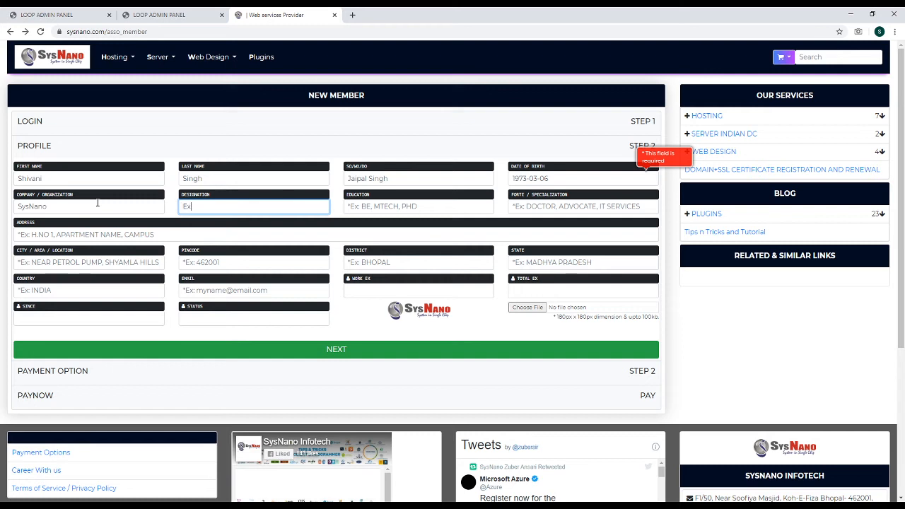
key("BackSpace")
key("BackSpace")
type("Technical Assistant")
key("Tab")
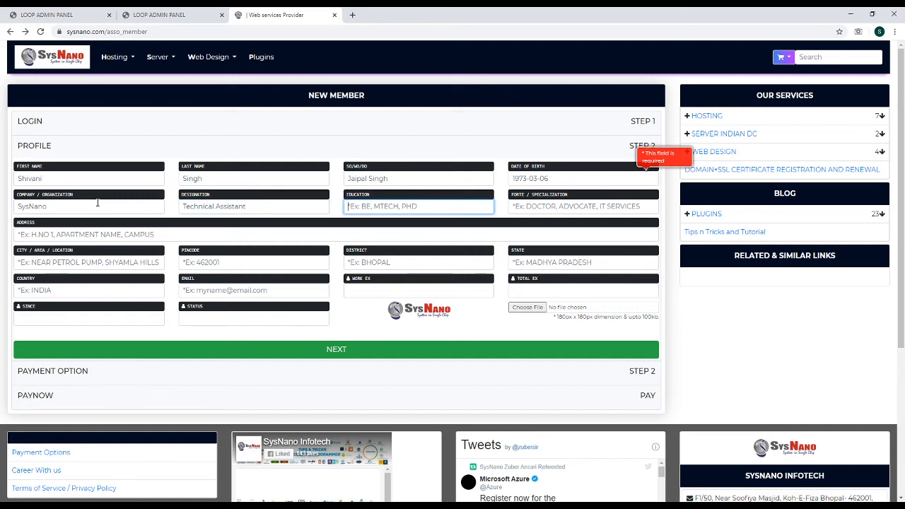
type("MCA")
key("Tab")
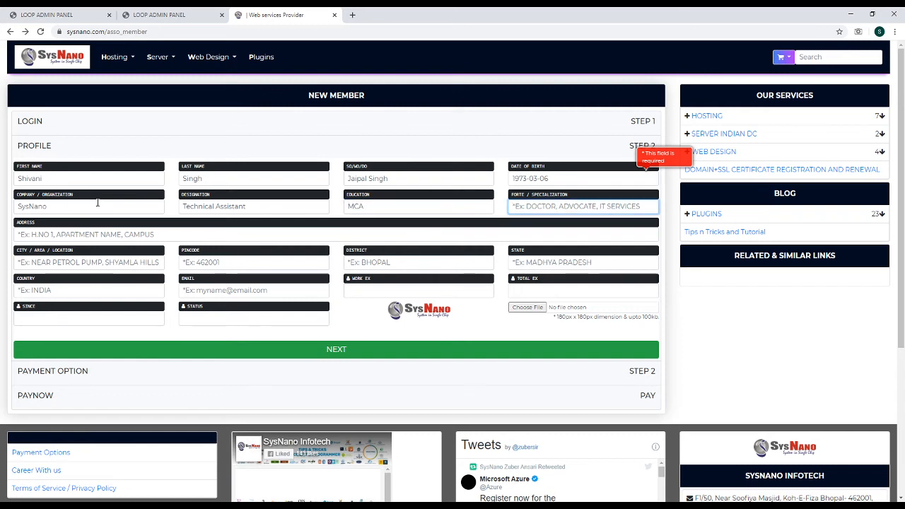
type("IT")
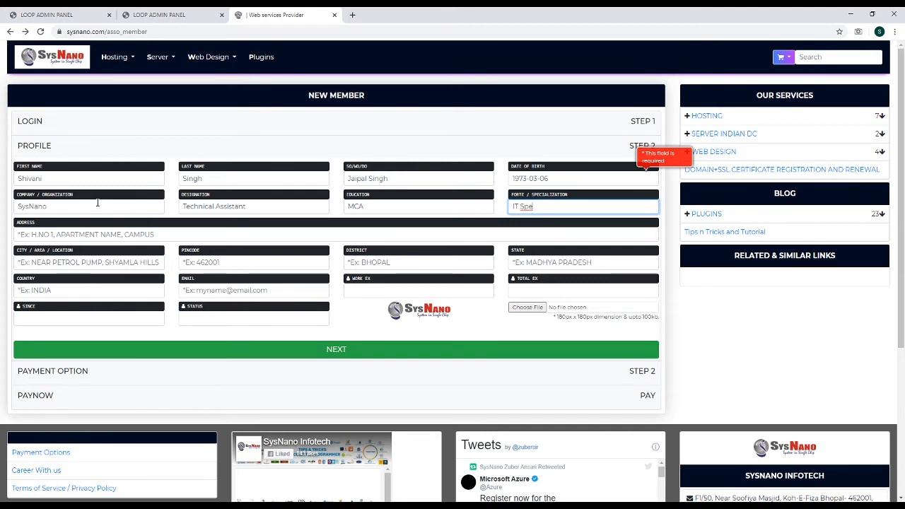
type(" Specialo")
key("BackSpace")
type("ization")
key("Tab")
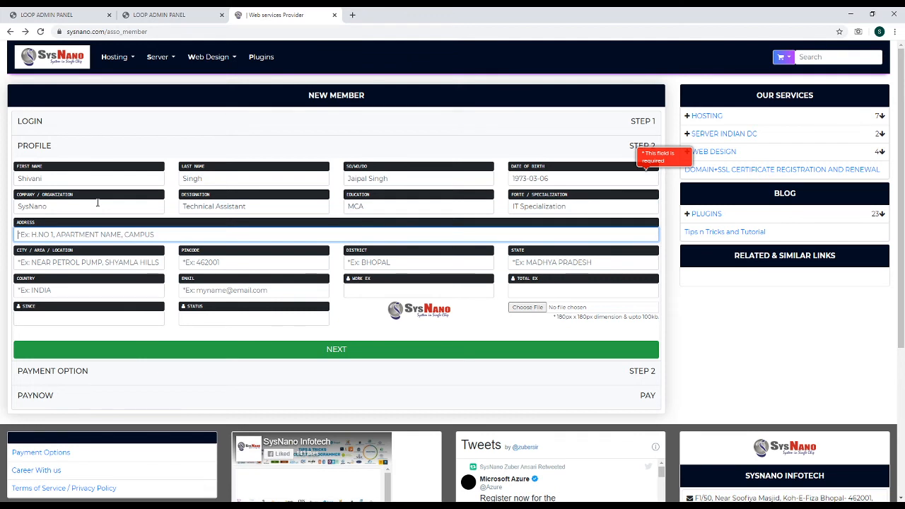
Fill in the member's address, city, pincode, district and state, accepting the state autofill
type("Bpl")
key("Tab")
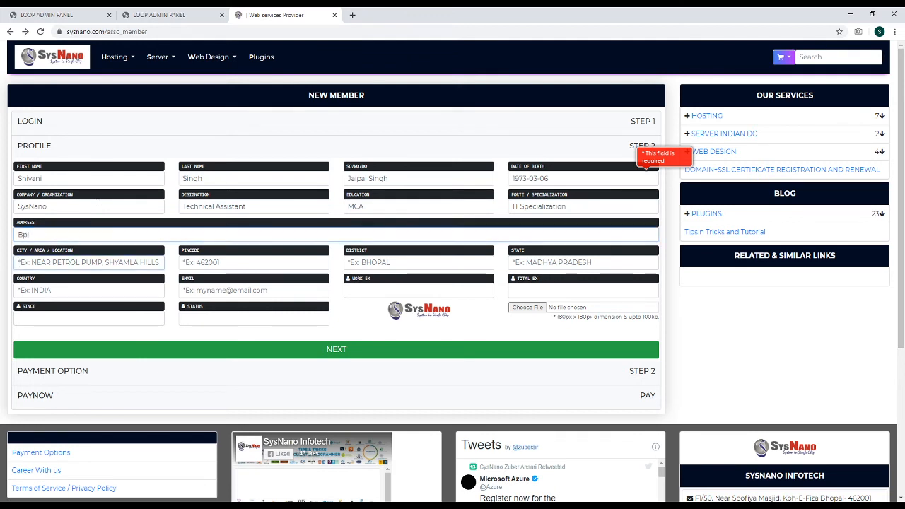
type("Bh")
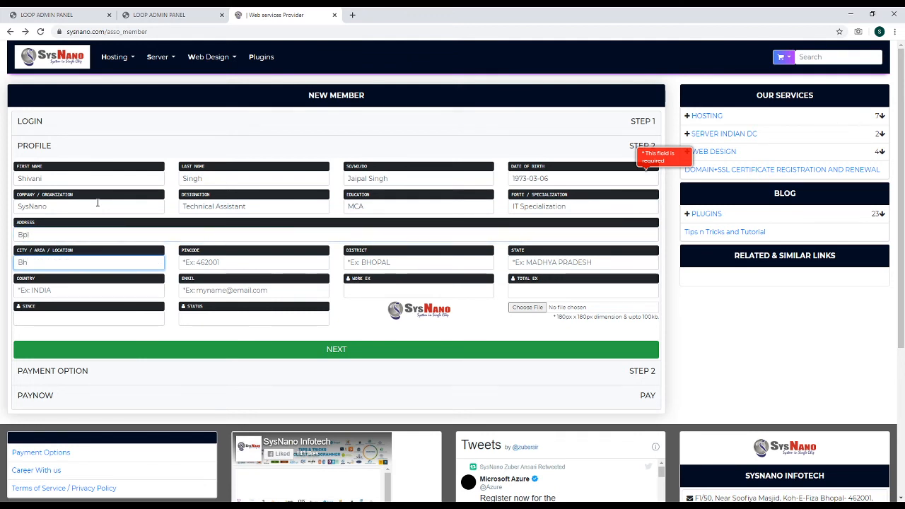
type("opal")
key("Tab")
type("4")
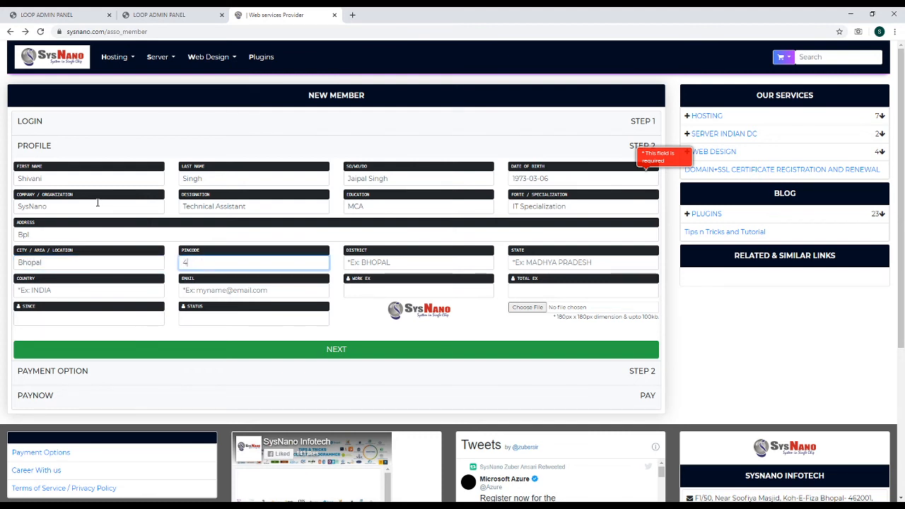
type("62001")
key("Tab")
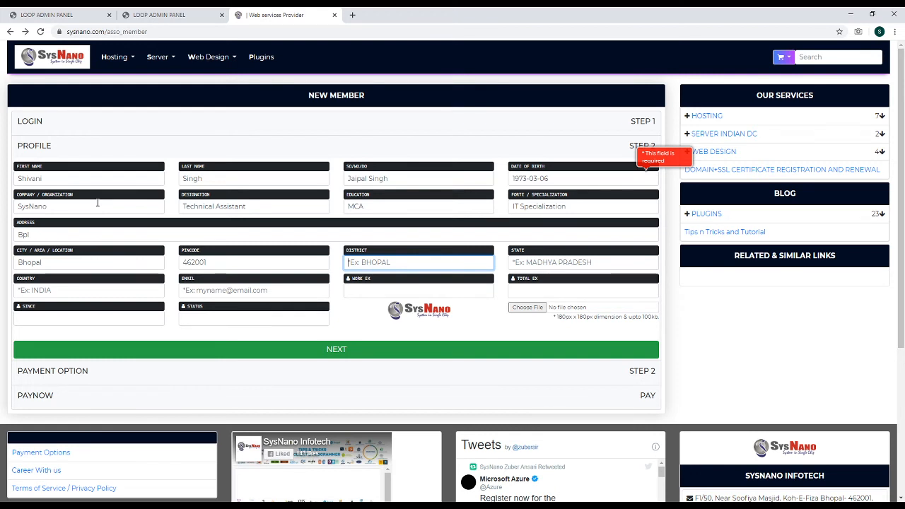
type("Bhopal")
key("Tab")
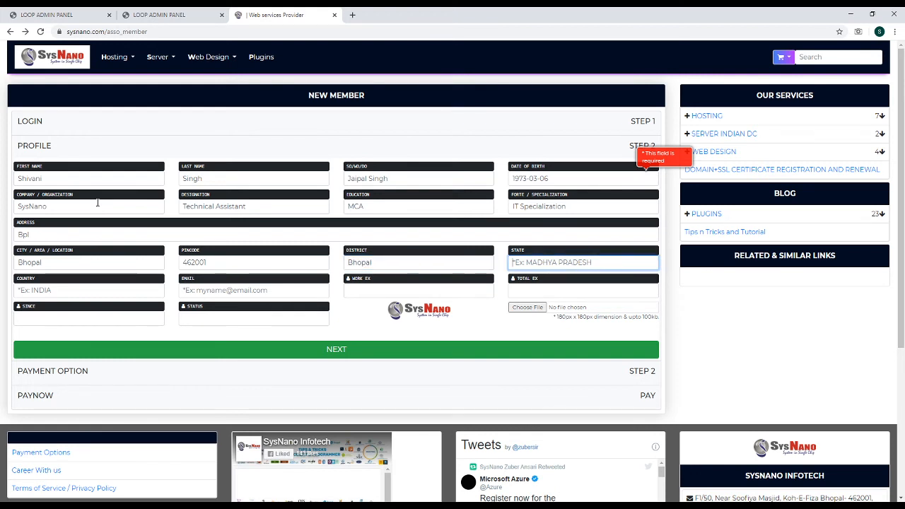
type("Madhya")
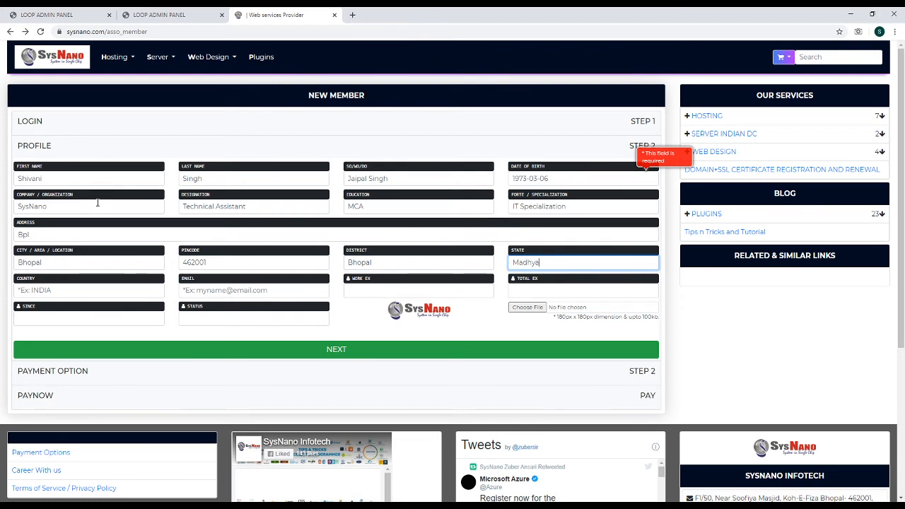
key("Down")
key("Return")
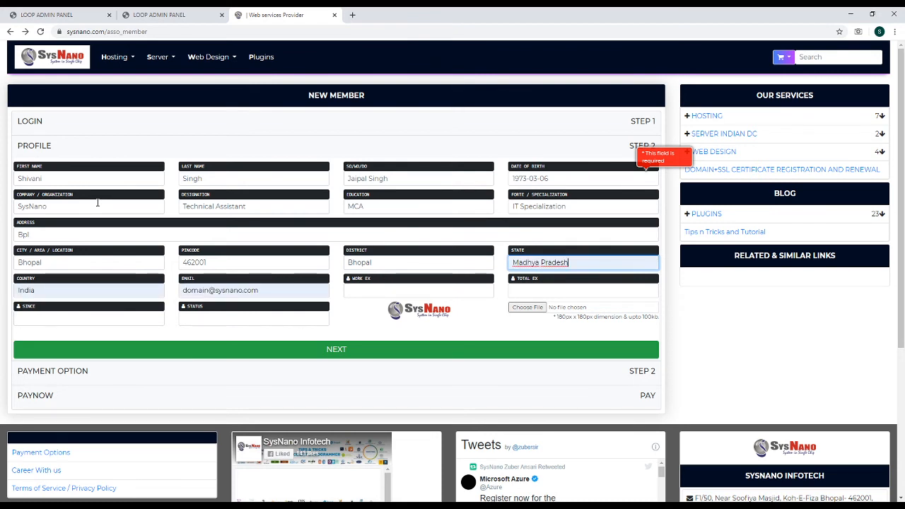
key("Tab")
key("Tab")
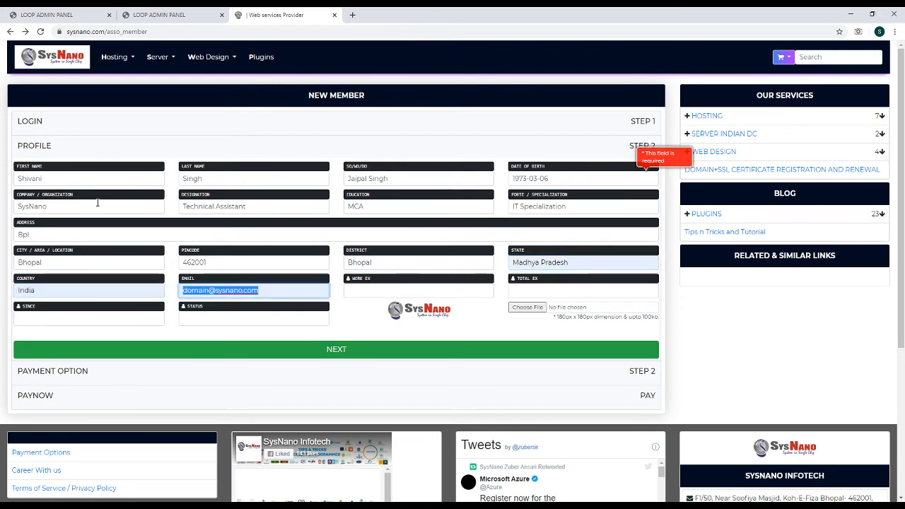
Replace the name part of the e-mail address with the member's name
key("Home")
key("shift+Right")
key("shift+Right")
key("shift+Right")
key("shift+Right")
key("shift+Right")
key("shift+Right")
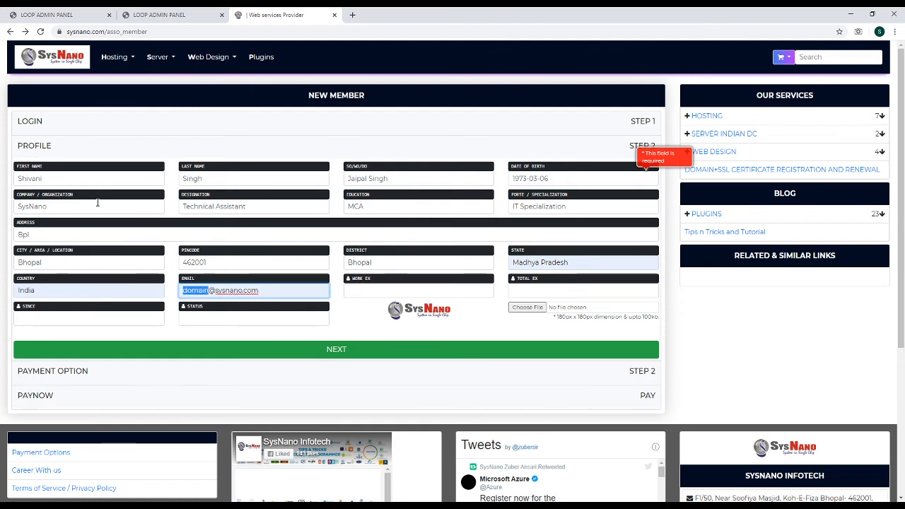
type("shivani")
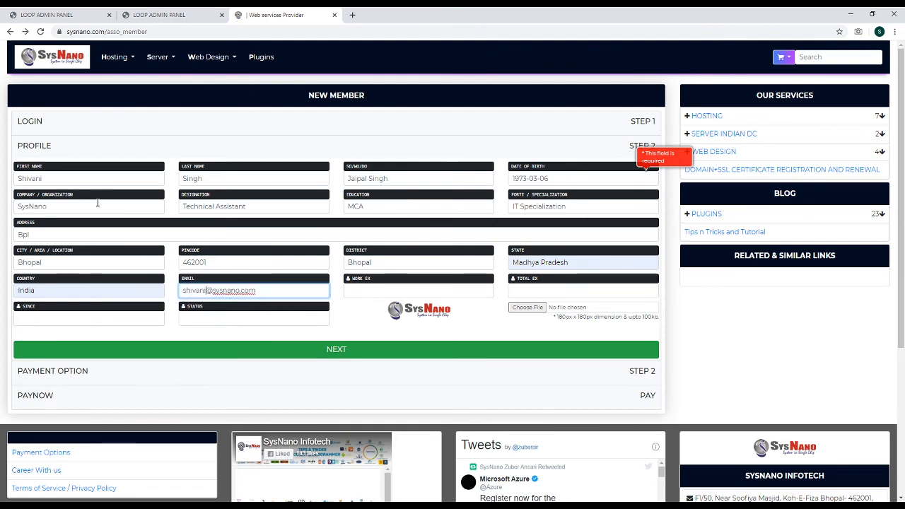
key("Tab")
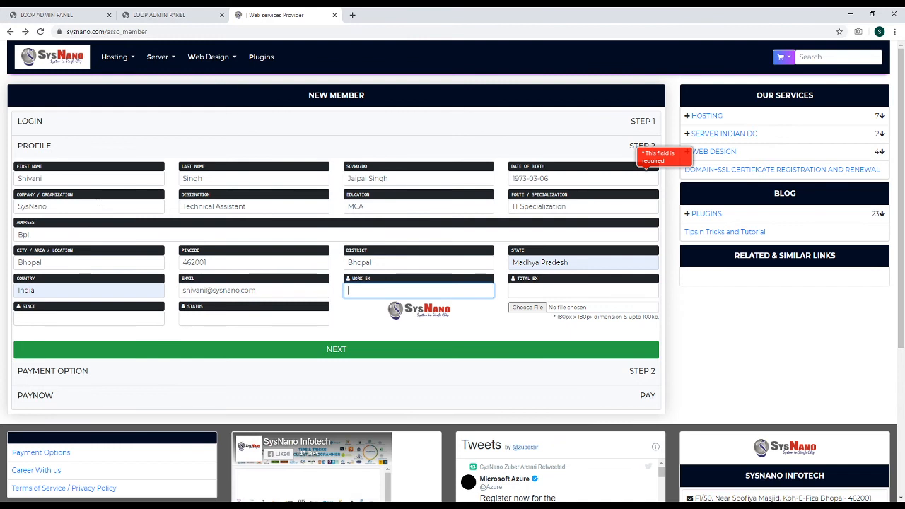
Enter 2002 for Work Ex, Total Ex and Since, Status Test, and choose 12.png as the photo
type("12")
key("Tab")
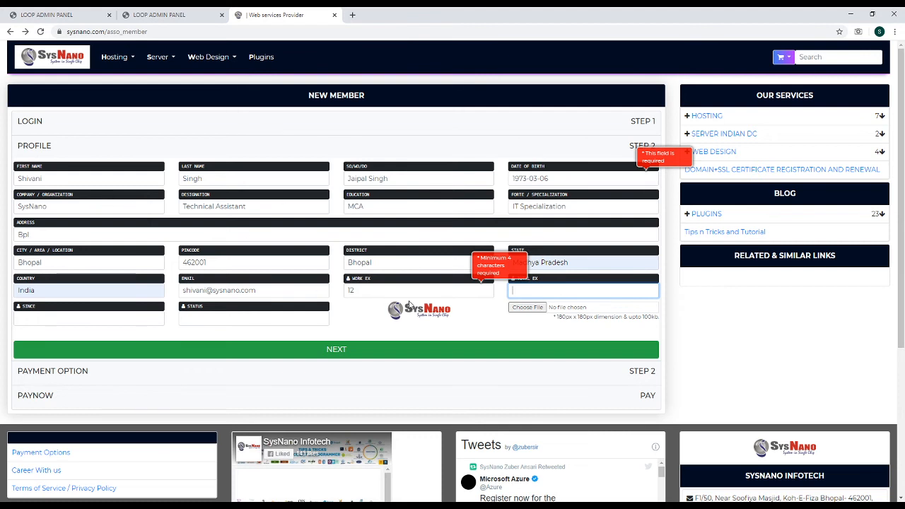
double_click(379, 290)
type("2002")
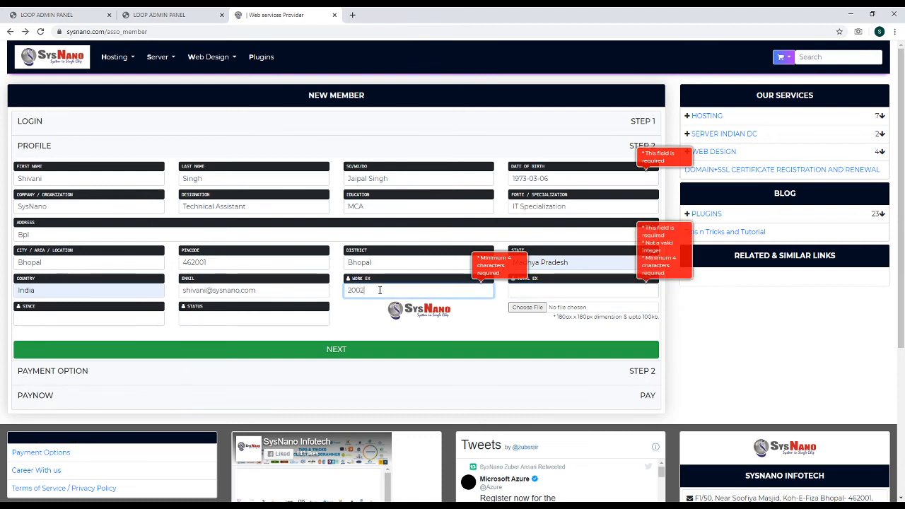
key("Tab")
type("200")
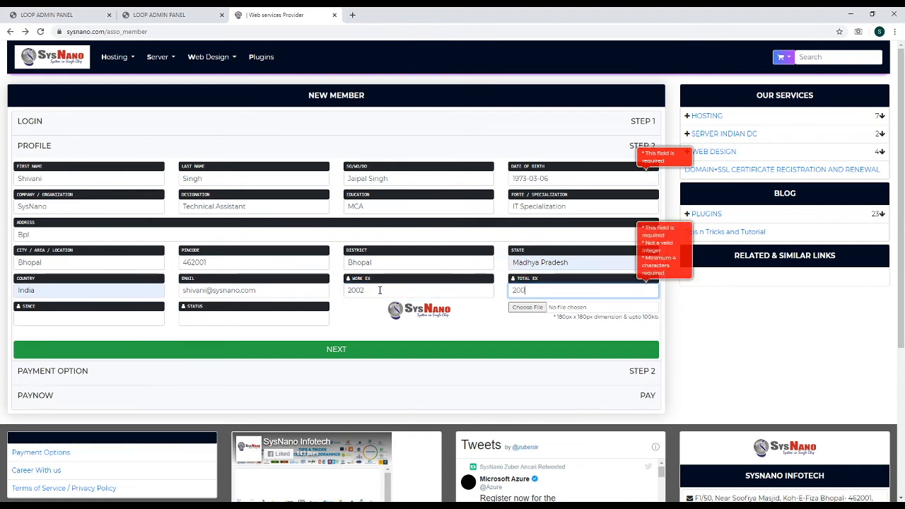
type("2")
key("Tab")
type("2002")
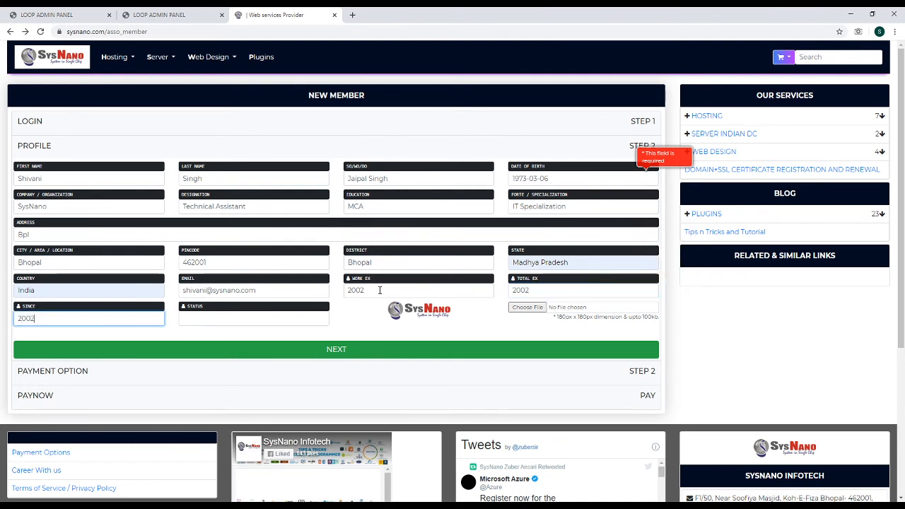
key("Tab")
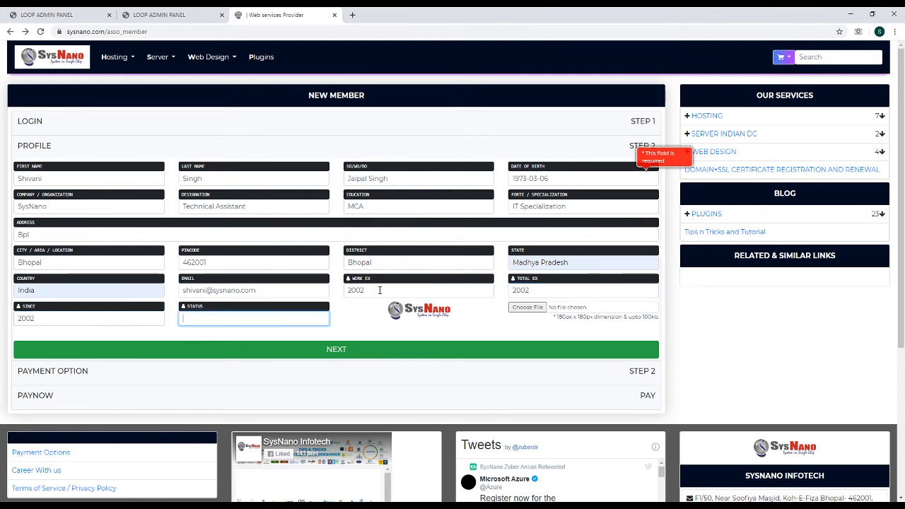
type("Test")
left_click(519, 309)
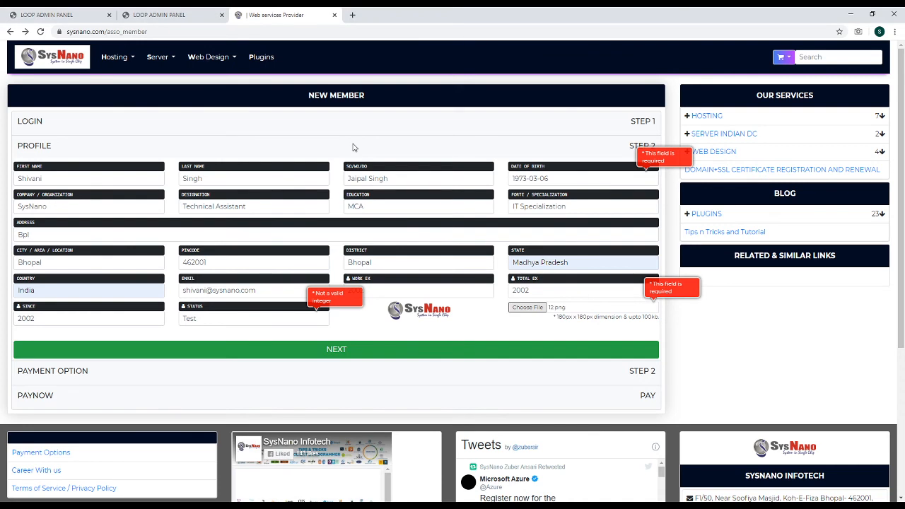
Move to payment, choose FEE 500 FOR 2 YEAR and select PAYTM as the payment method
left_click(328, 351)
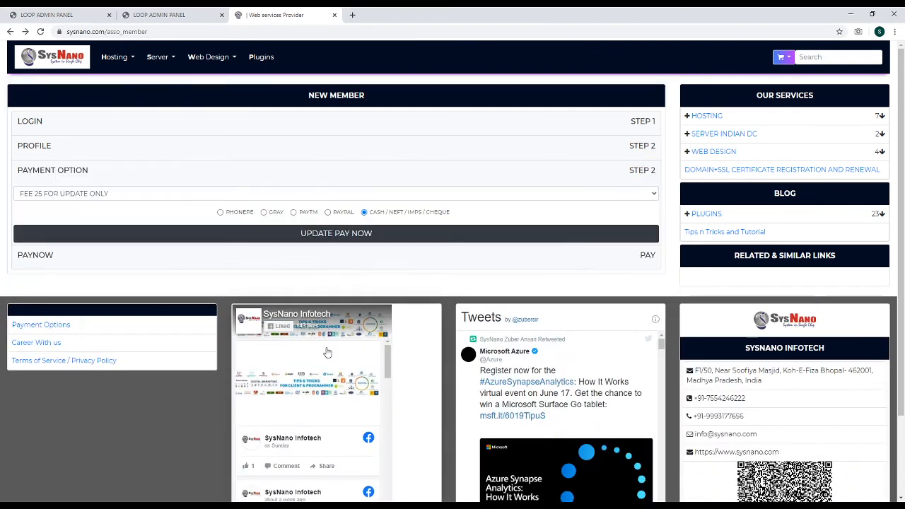
left_click(89, 194)
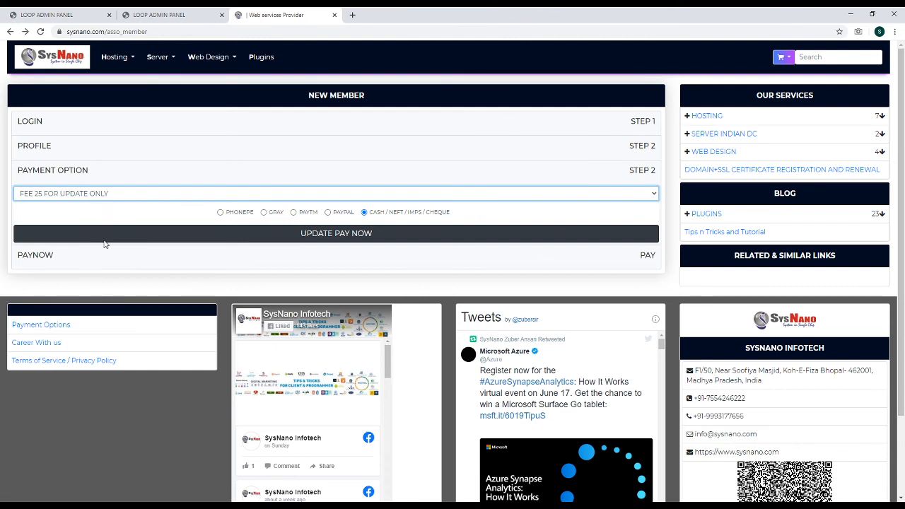
key("Down")
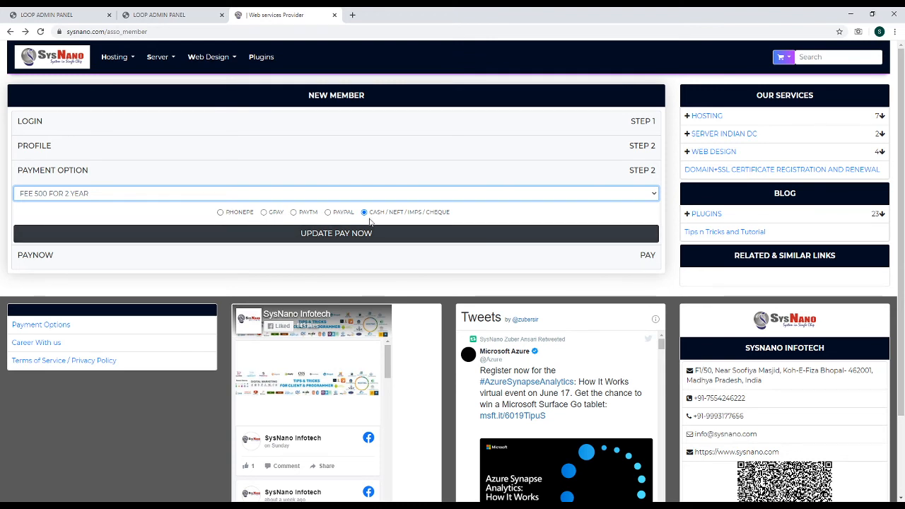
left_click(329, 212)
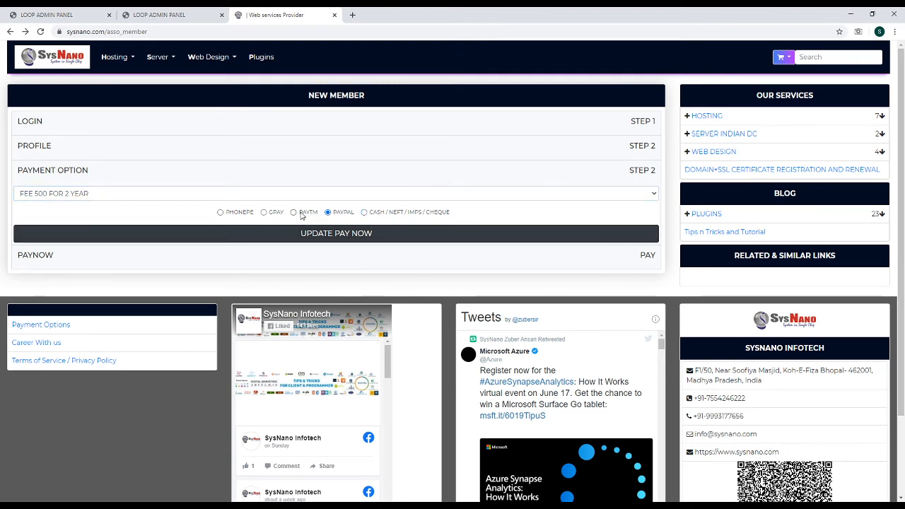
left_click(221, 213)
left_click(329, 212)
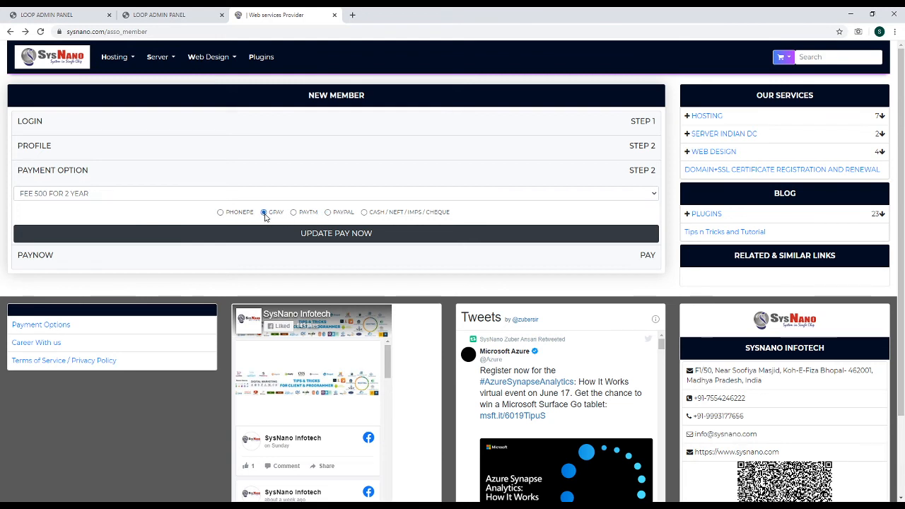
left_click(243, 214)
left_click(294, 213)
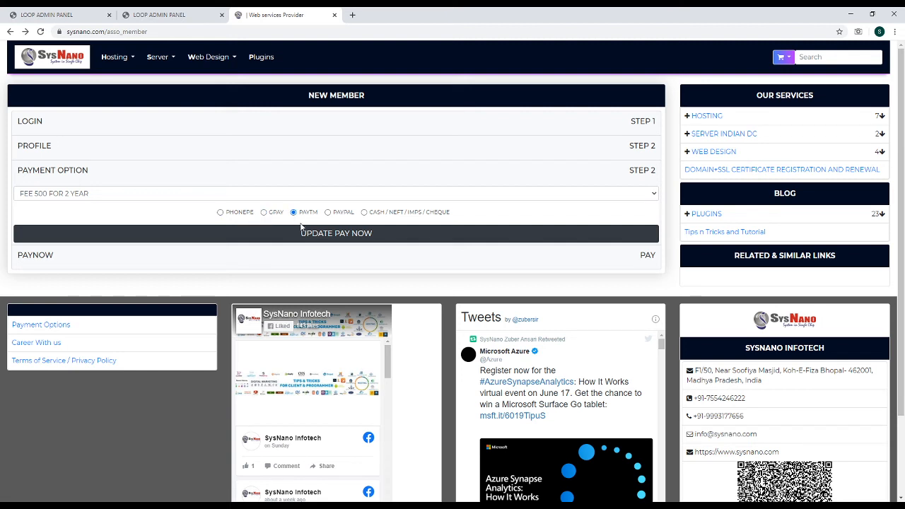
Submit the fee and method, accept the alert, and confirm the PAYTM payment
left_click(314, 235)
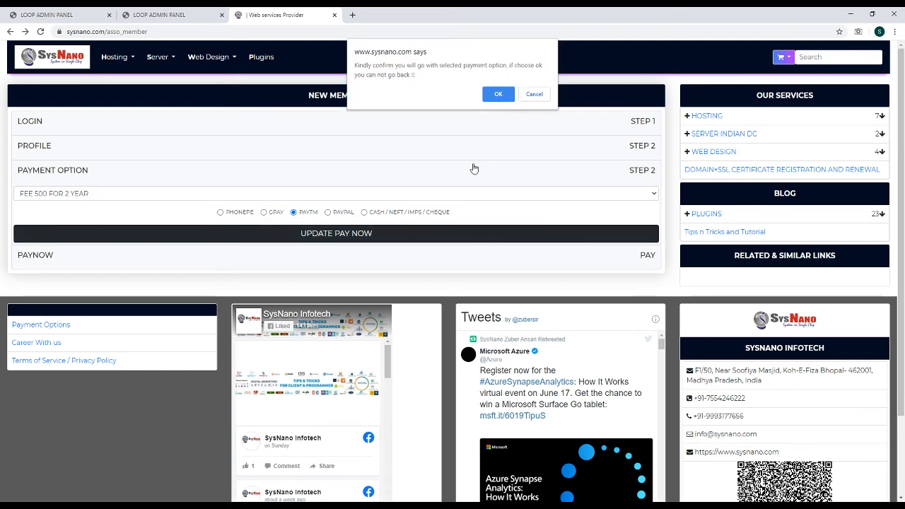
left_click(500, 94)
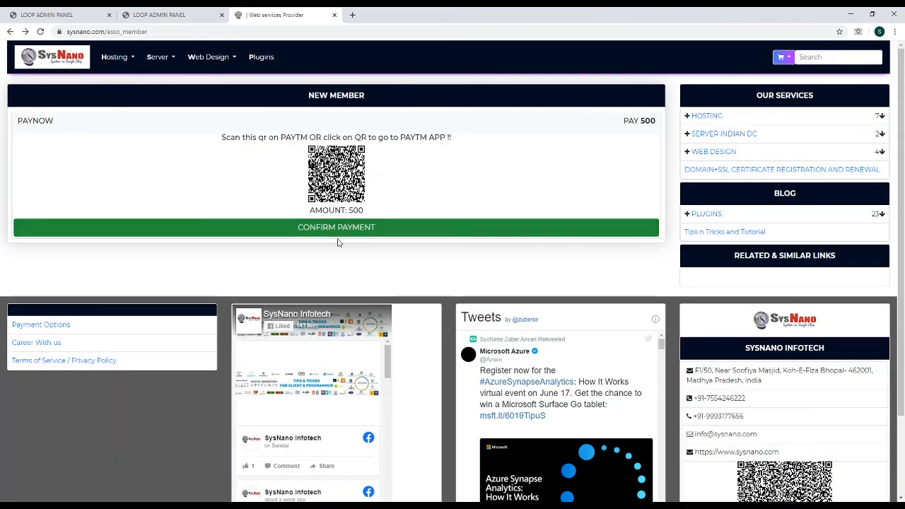
left_click(339, 227)
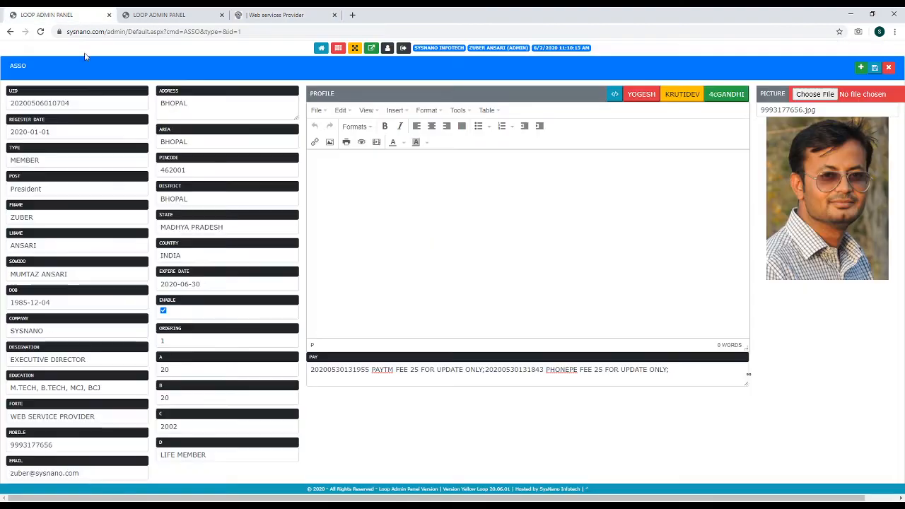
Close the member record, open the second member's record for editing, then return to the SysNano payment page
left_click(889, 68)
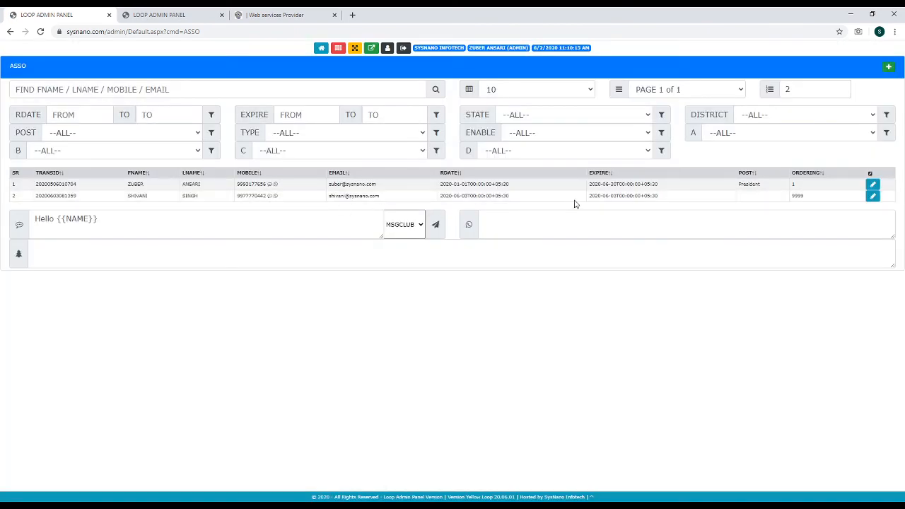
left_click(875, 198)
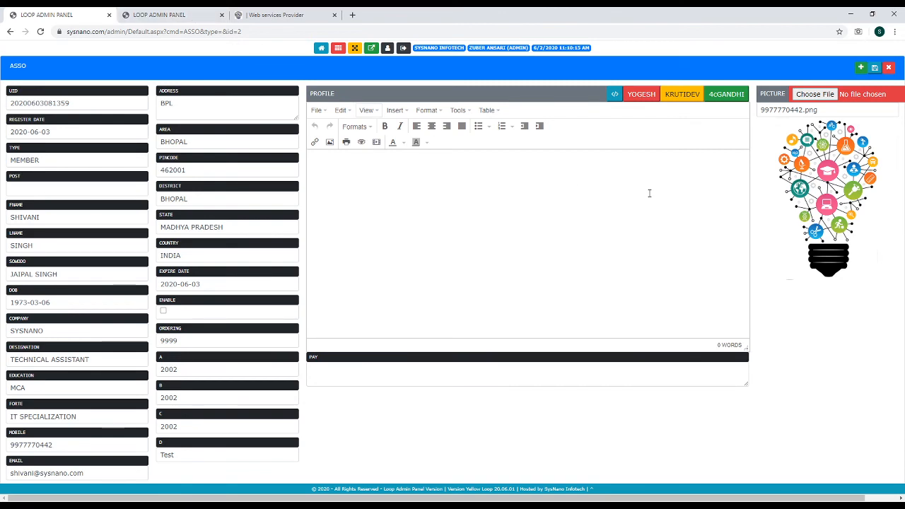
left_click(154, 15)
left_click(262, 16)
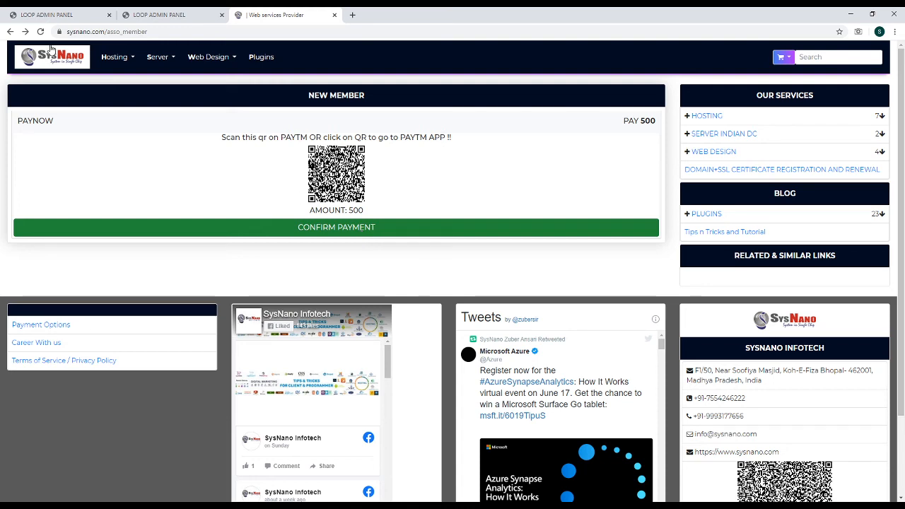
left_click(45, 15)
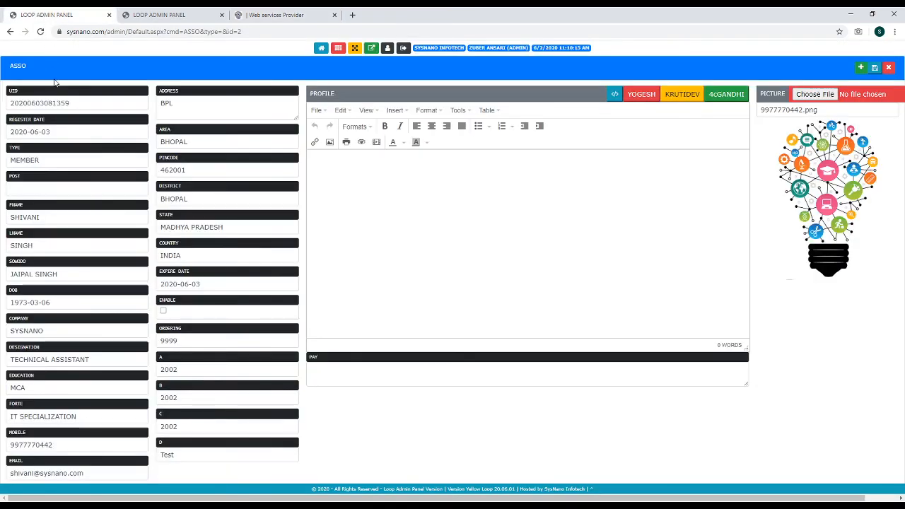
left_click(75, 104)
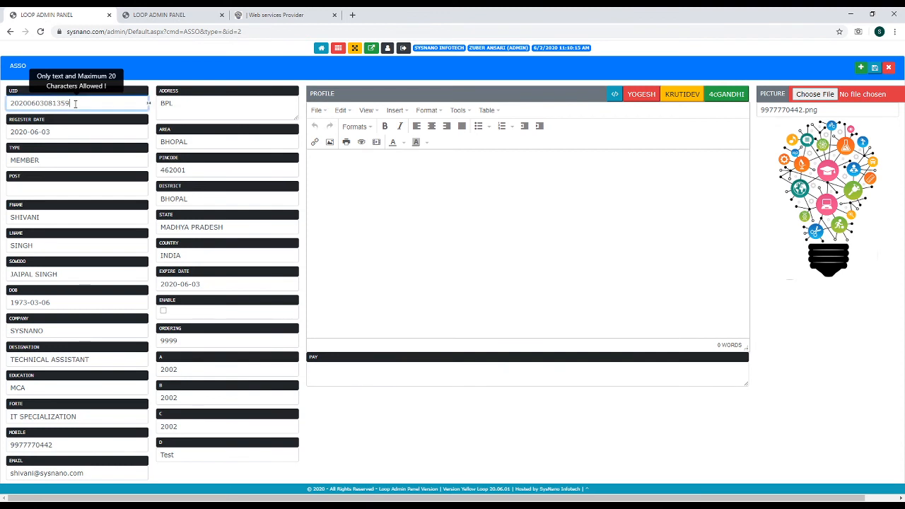
key("Tab")
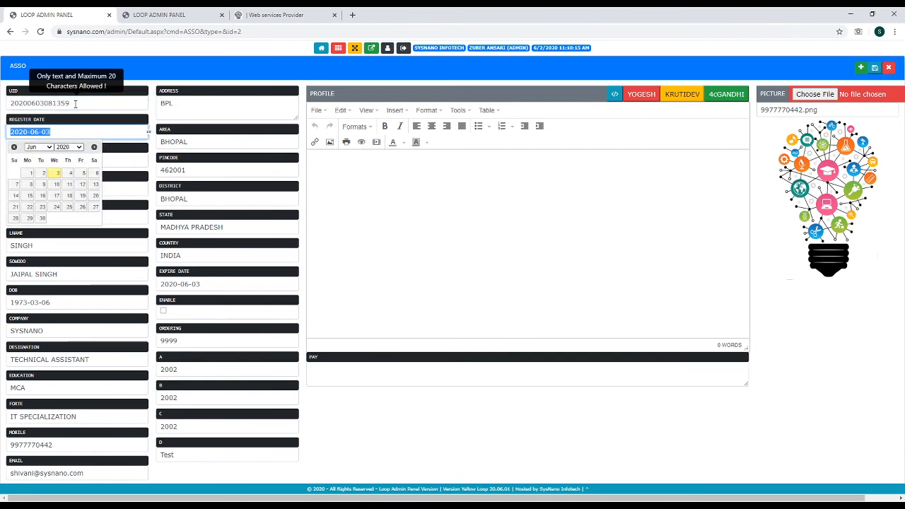
key("Tab")
key("Tab")
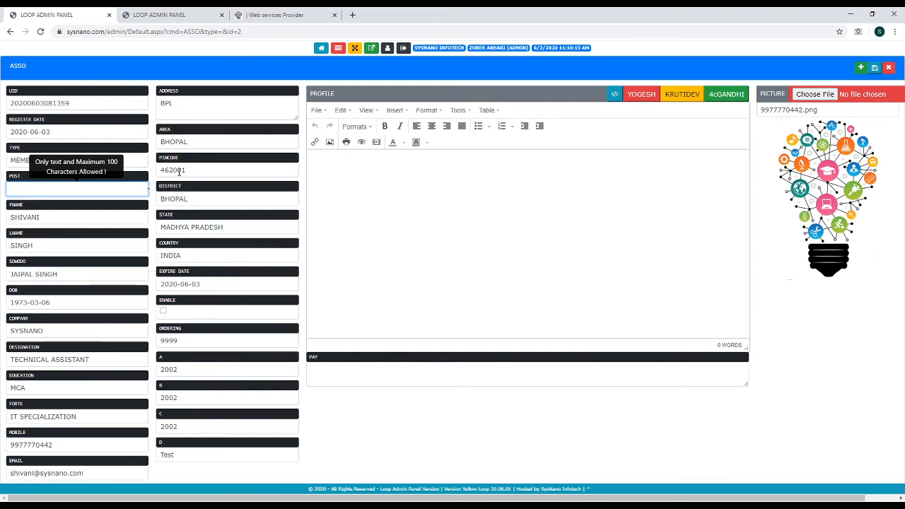
left_click(325, 369)
left_click(386, 228)
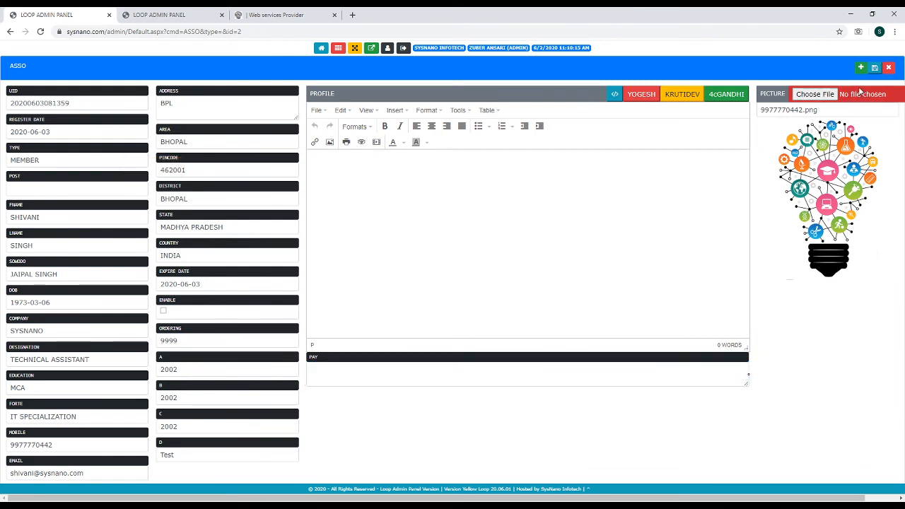
left_click(357, 370)
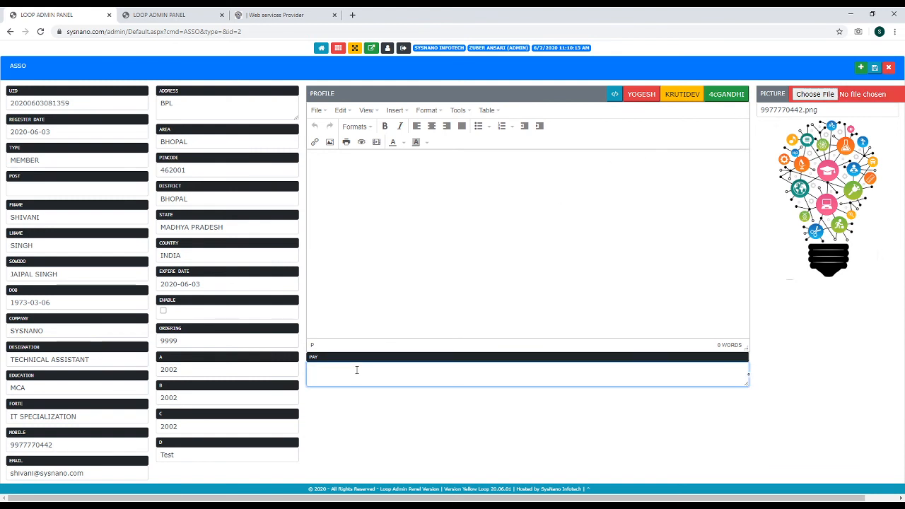
left_click(838, 111)
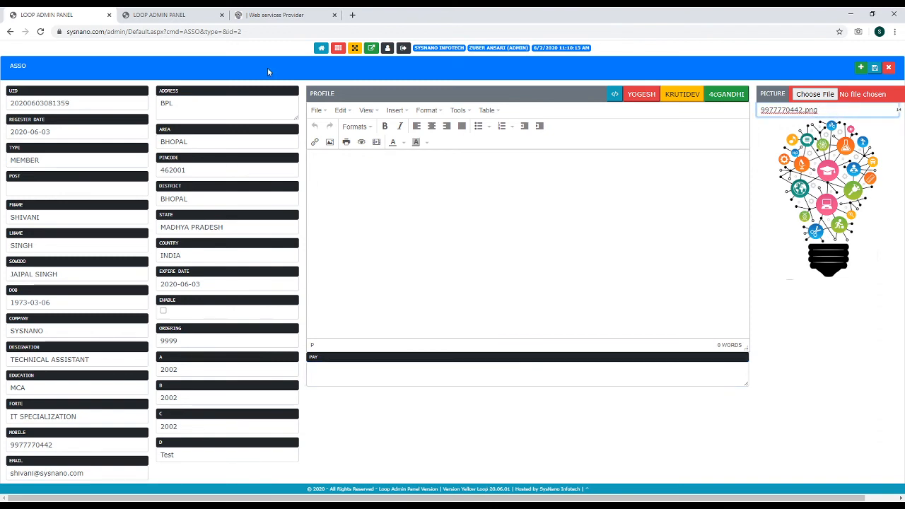
left_click(249, 15)
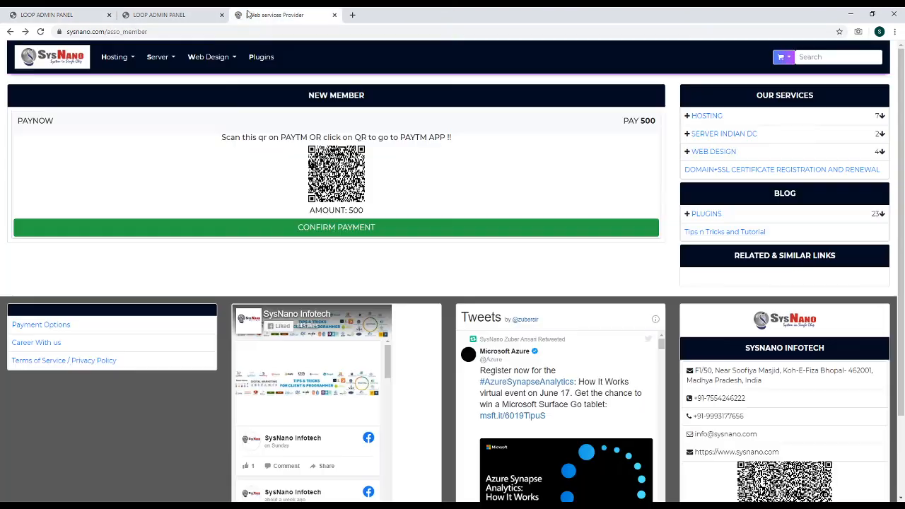
Change the page address from asso_member to asso_directory and scroll to the President member card
left_click(124, 31)
left_click_drag(160, 32, 187, 37)
type("di")
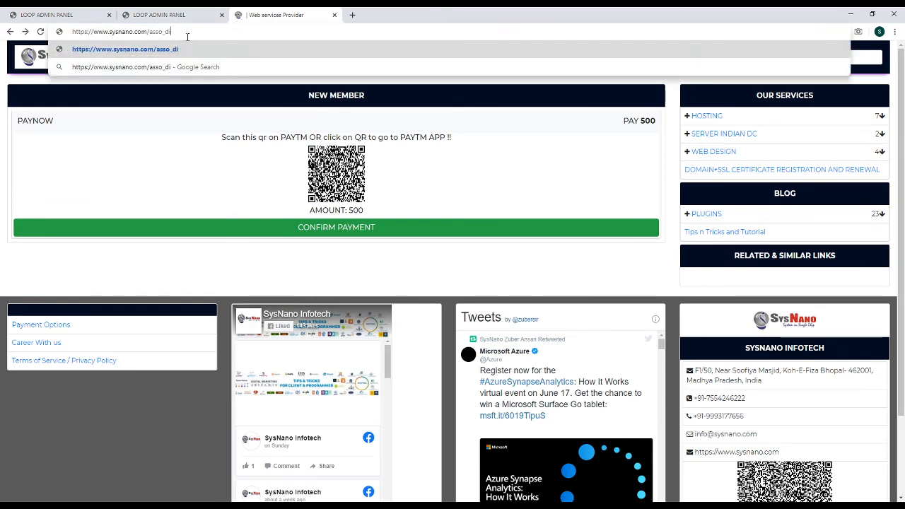
type("rectory")
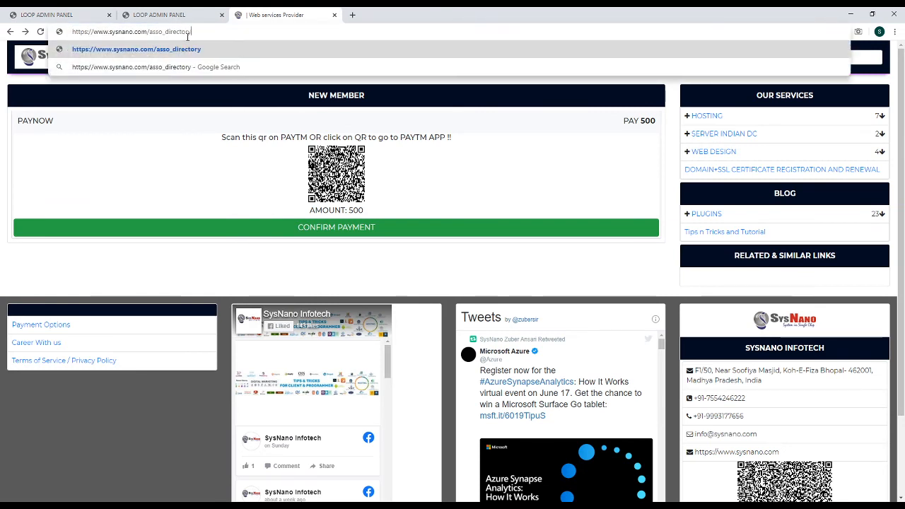
key("Return")
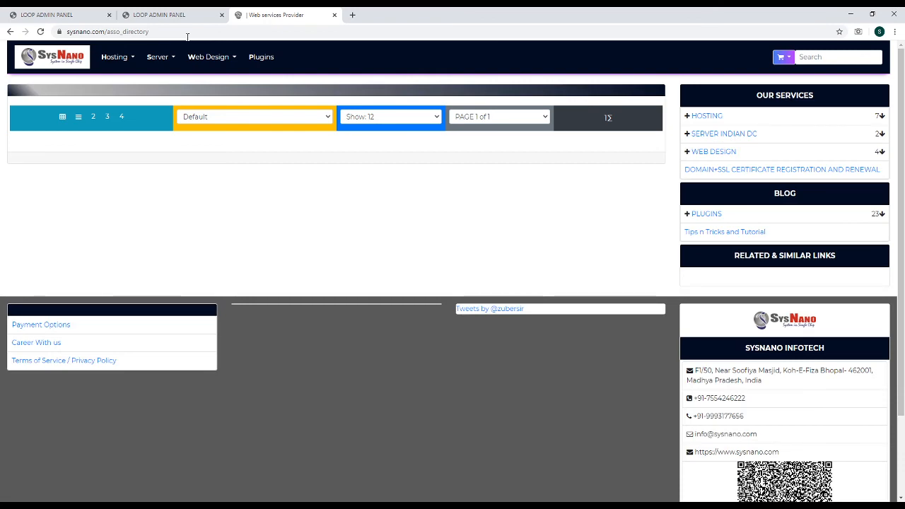
scroll(287, 236, "down", 3)
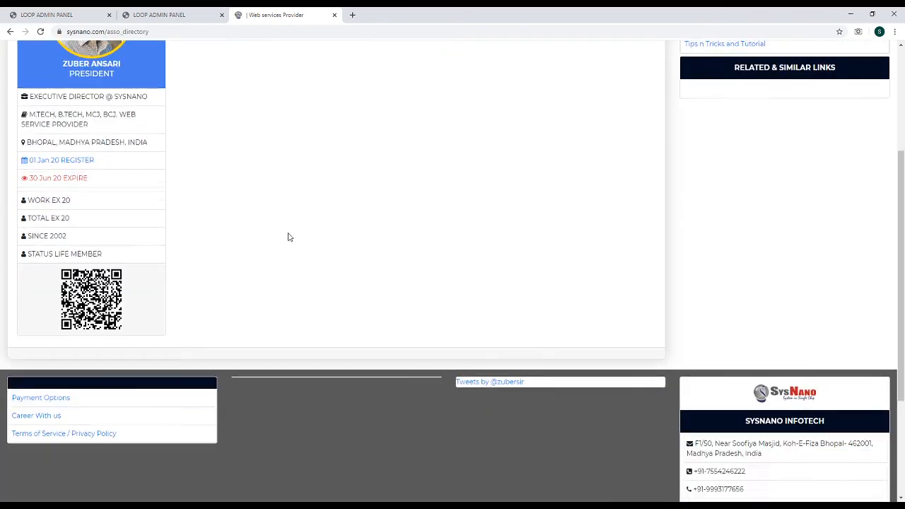
scroll(283, 222, "up", 3)
scroll(224, 240, "down", 2)
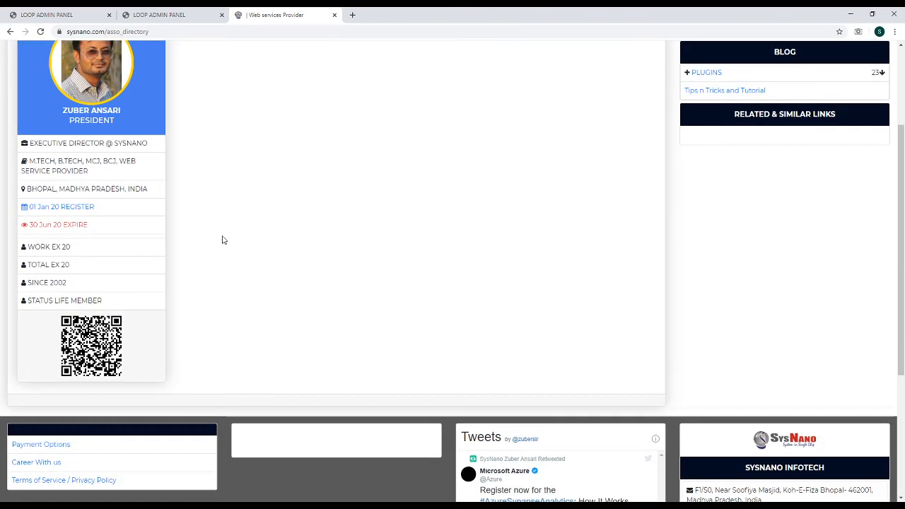
Tick Enable, set Post to Secretary, and save the member record
left_click(60, 14)
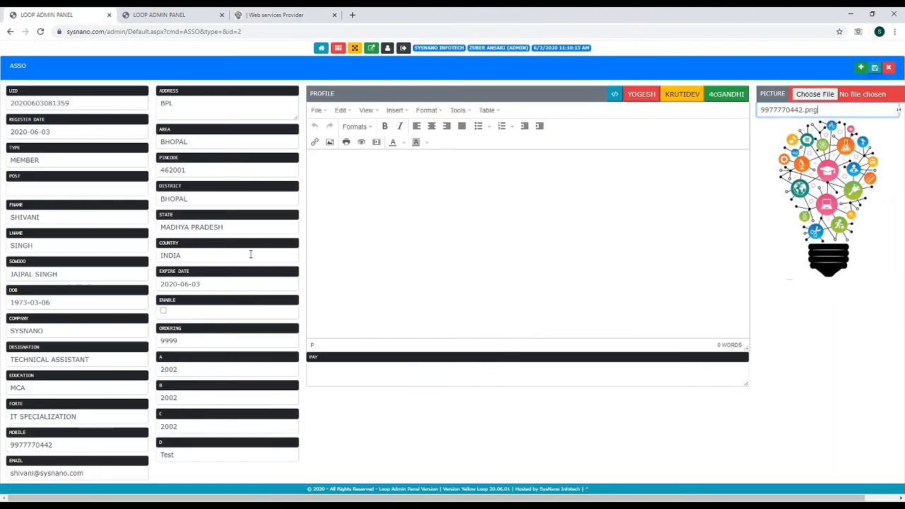
left_click(163, 311)
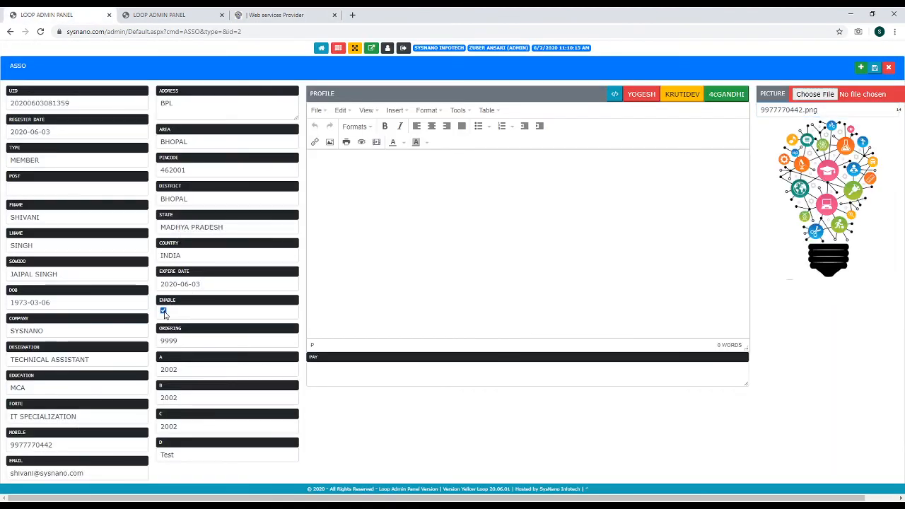
left_click(39, 188)
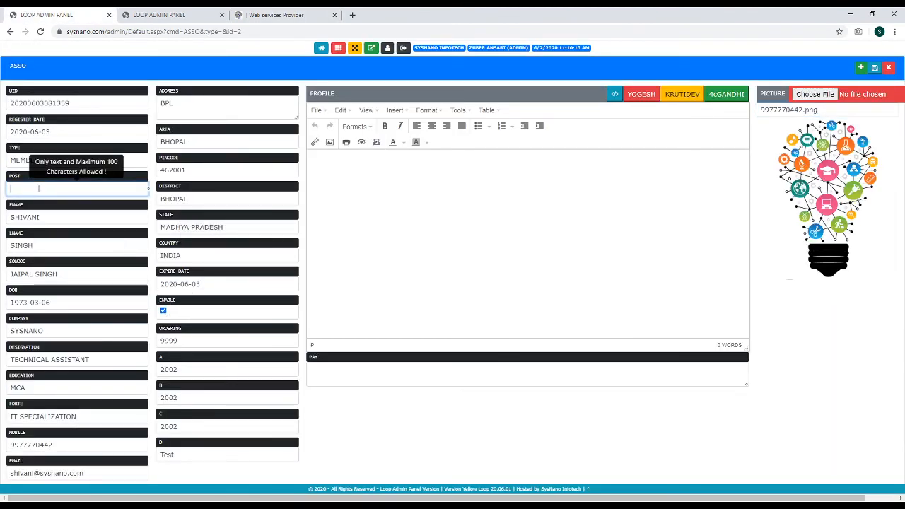
type("Secretary")
key("Tab")
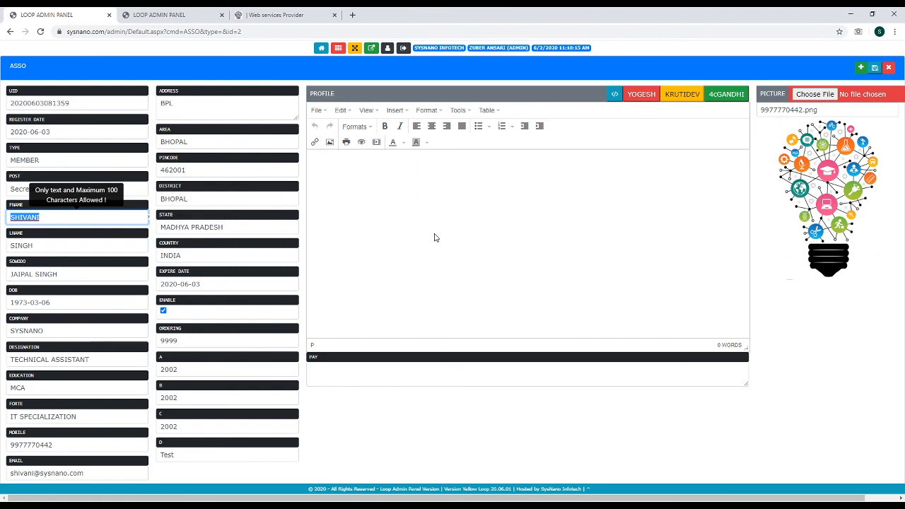
left_click(875, 68)
left_click(189, 17)
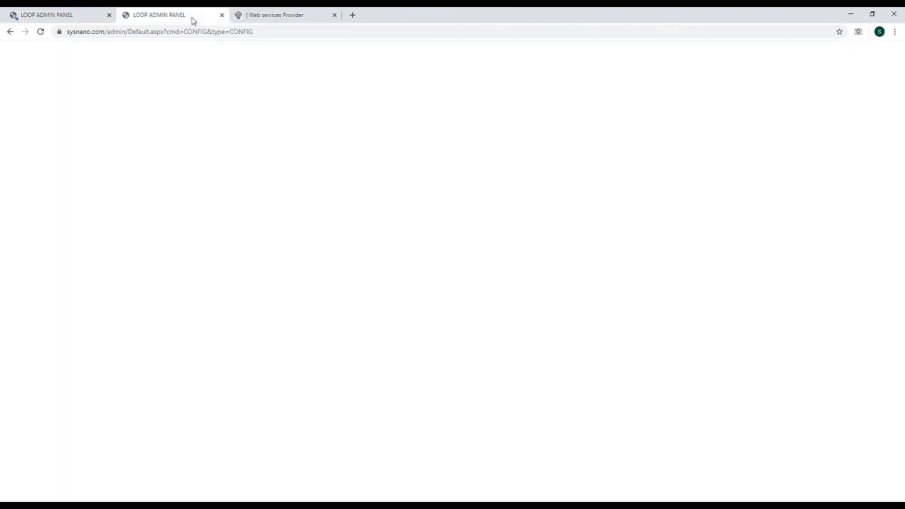
Reload the SysNano asso_directory page and review the new Secretary card with Work Ex 2002 and Status Test
left_click(272, 15)
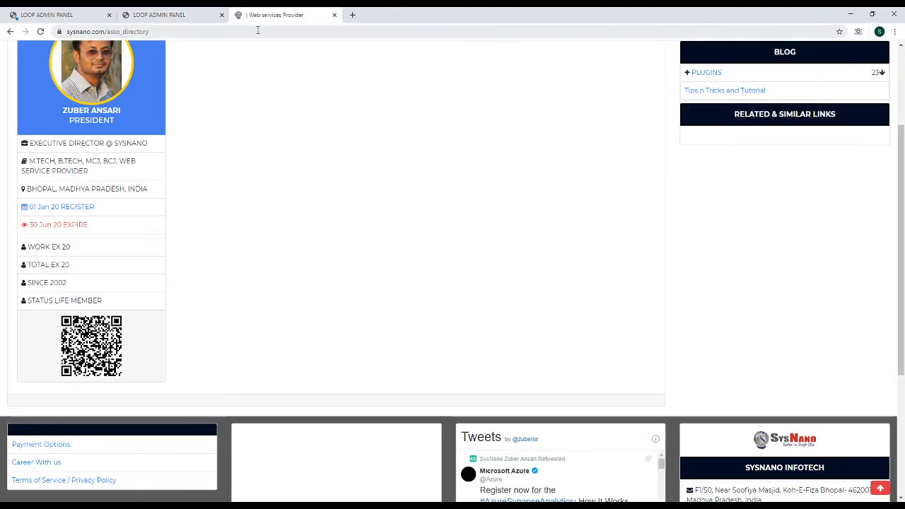
left_click(258, 30)
key("Return")
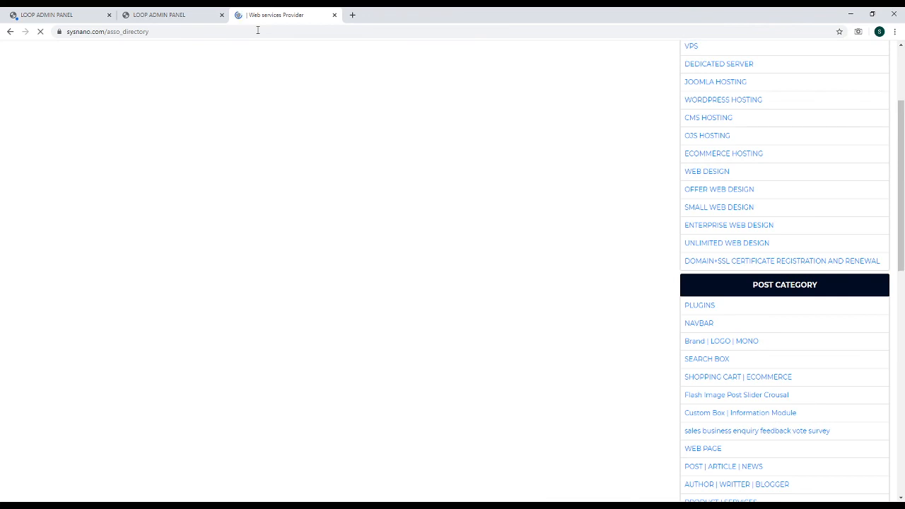
scroll(426, 200, "up", 2)
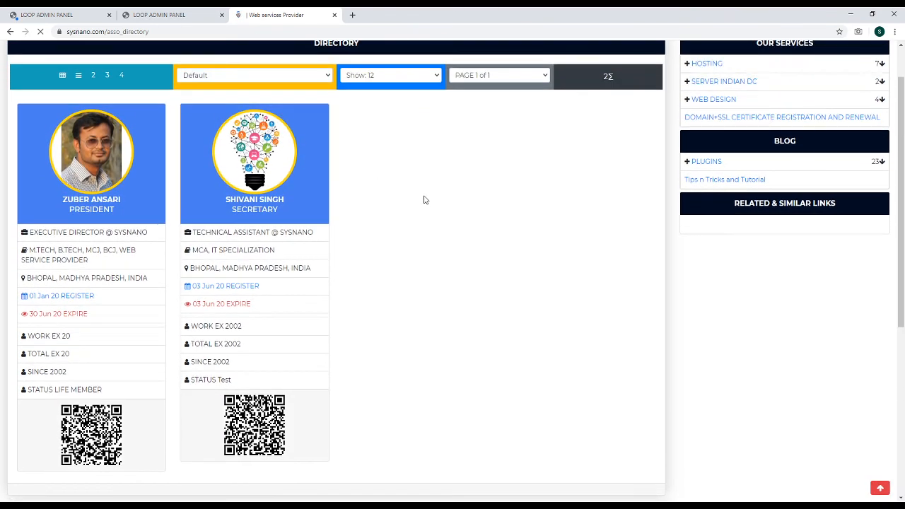
scroll(425, 200, "down", 2)
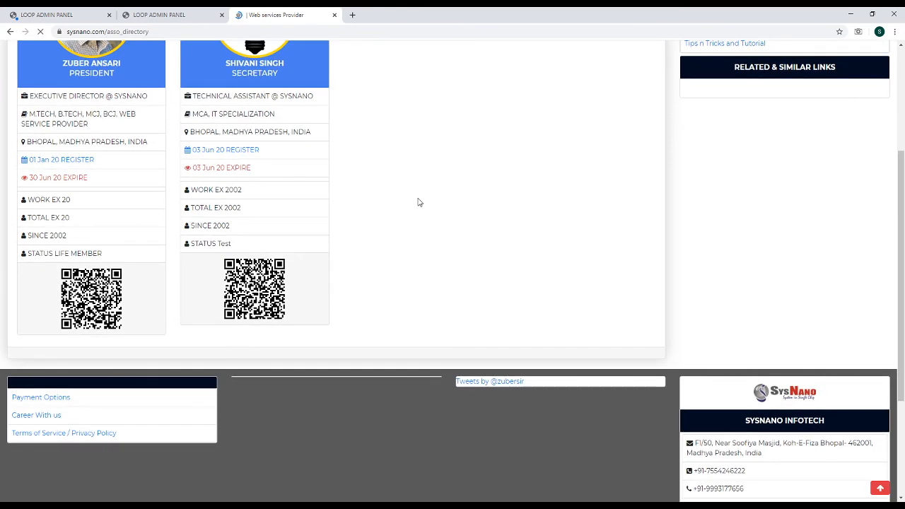
scroll(418, 192, "up", 2)
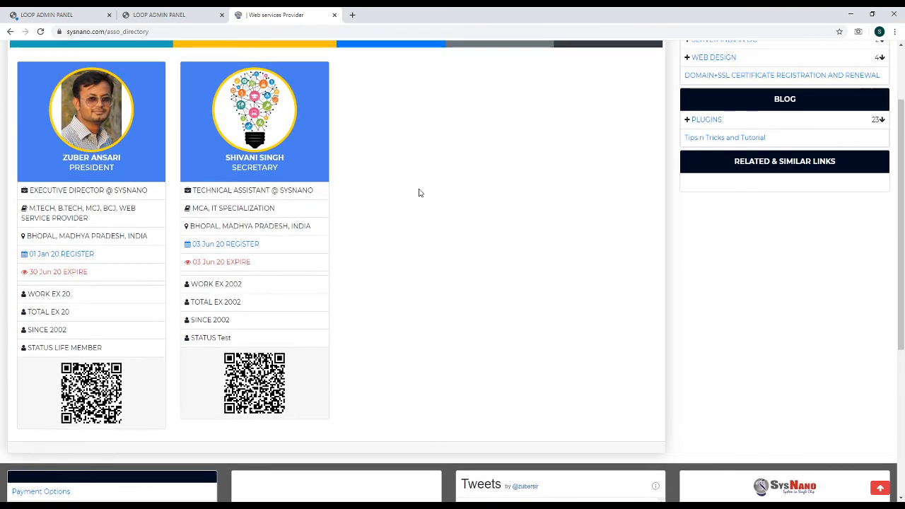
scroll(418, 192, "up", 1)
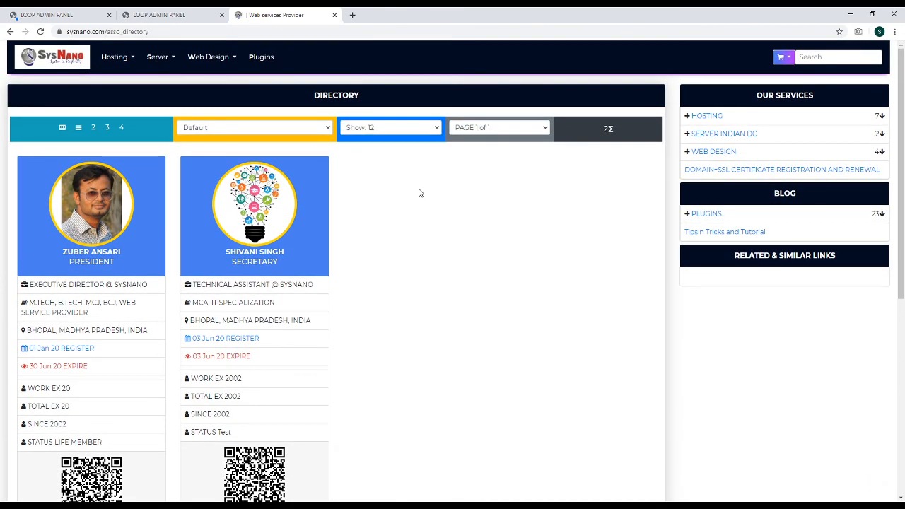
scroll(419, 192, "down", 1)
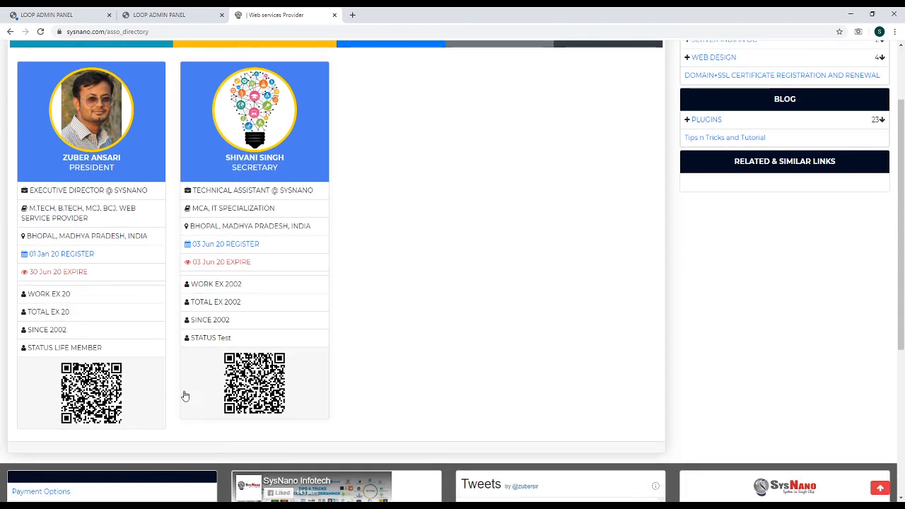
scroll(163, 336, "up", 1)
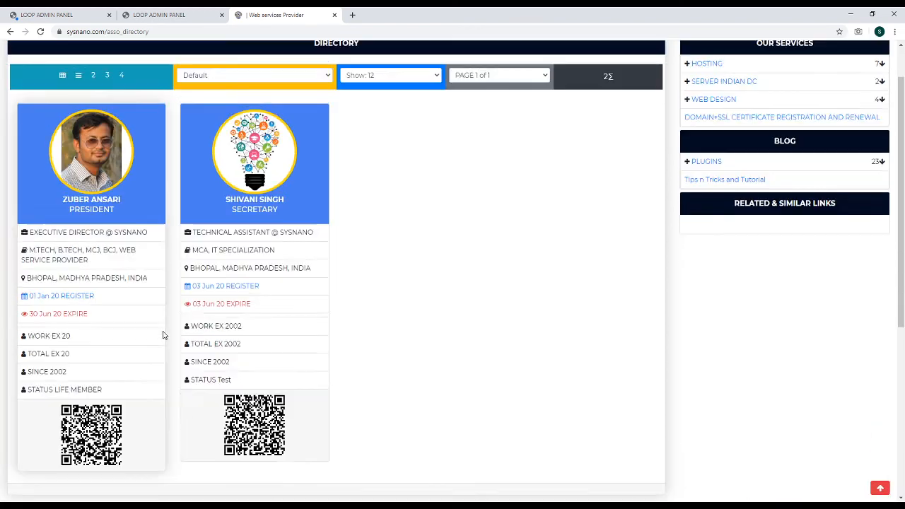
scroll(162, 335, "up", 1)
scroll(162, 335, "down", 3)
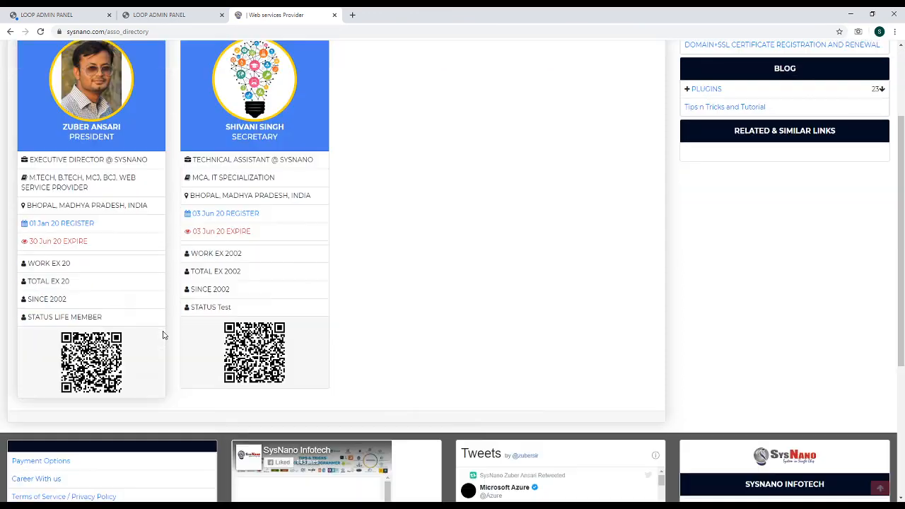
scroll(163, 335, "up", 2)
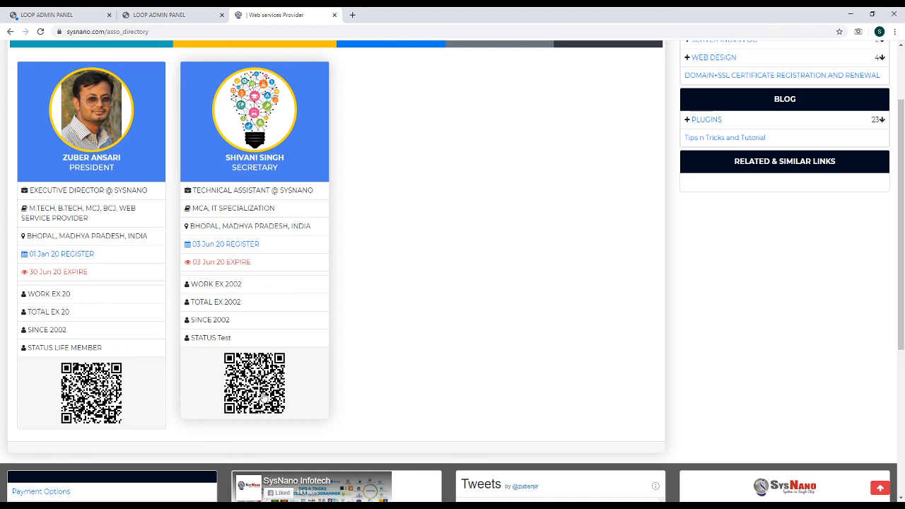
Open the Secretary's individual directory entry from the QR code
left_click(260, 387)
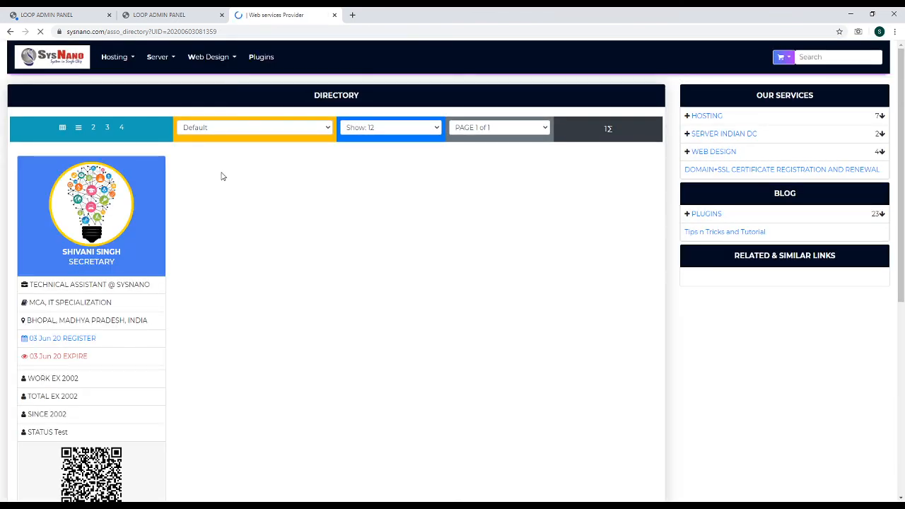
scroll(216, 257, "down", 2)
scroll(216, 256, "up", 2)
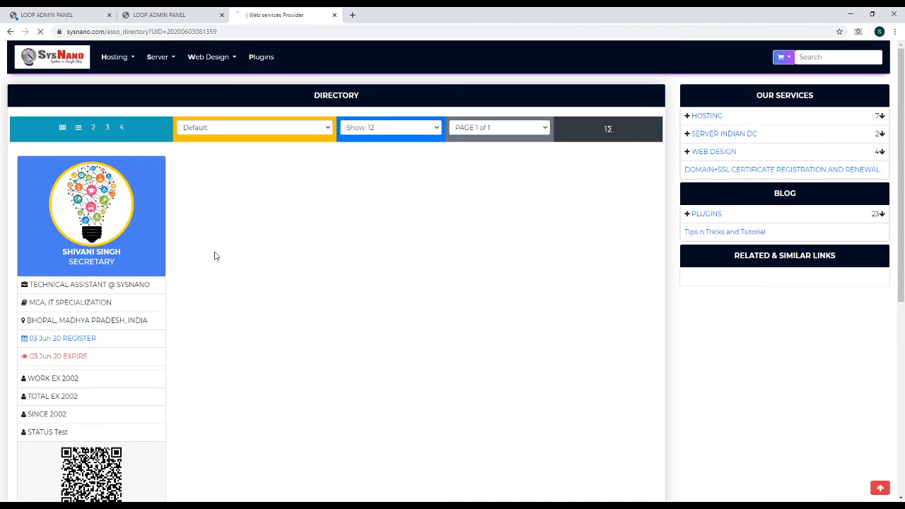
scroll(217, 256, "down", 2)
scroll(216, 256, "up", 2)
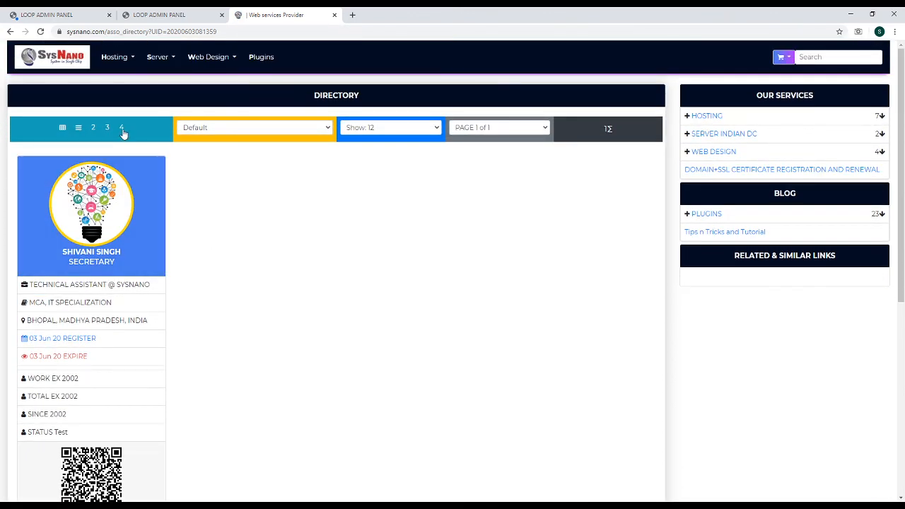
left_click(94, 132)
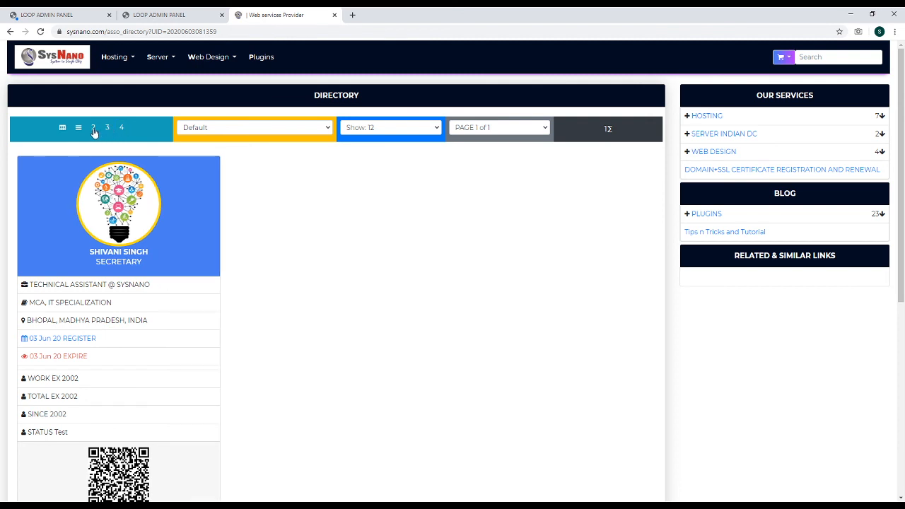
left_click(80, 127)
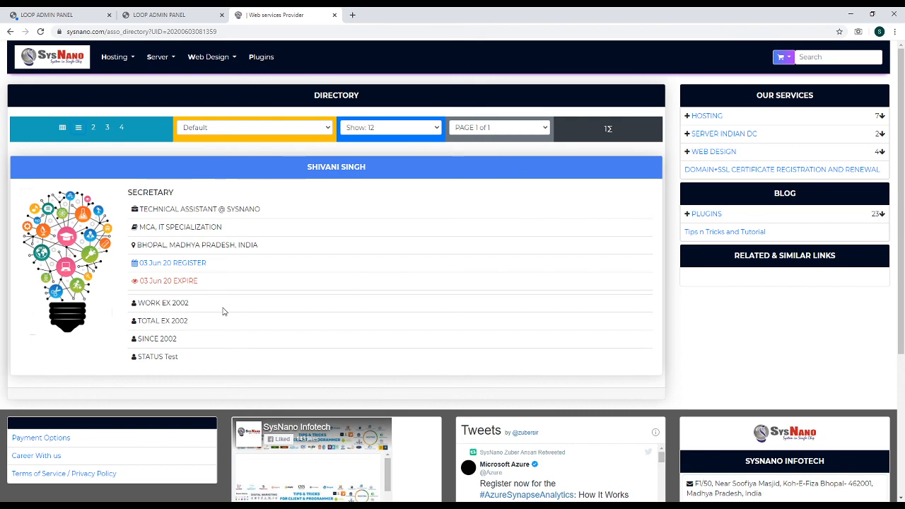
scroll(222, 309, "down", 3)
scroll(222, 309, "up", 3)
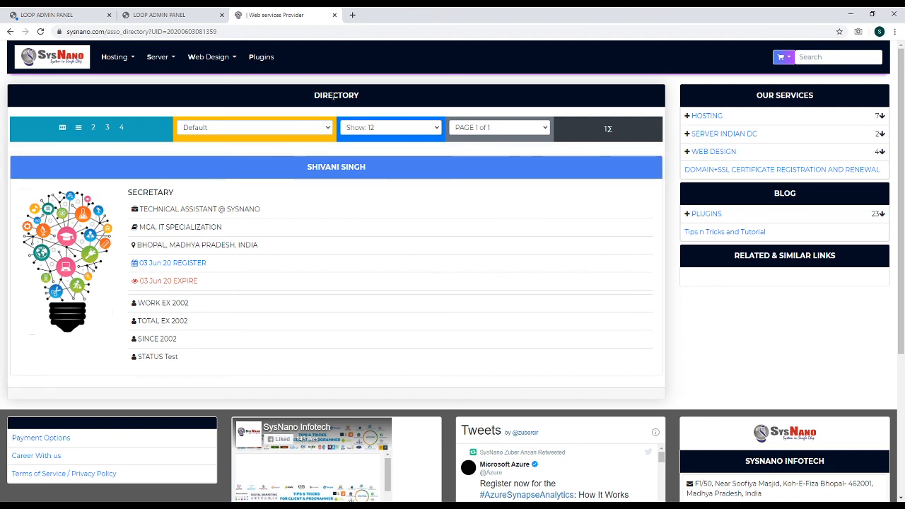
left_click(154, 14)
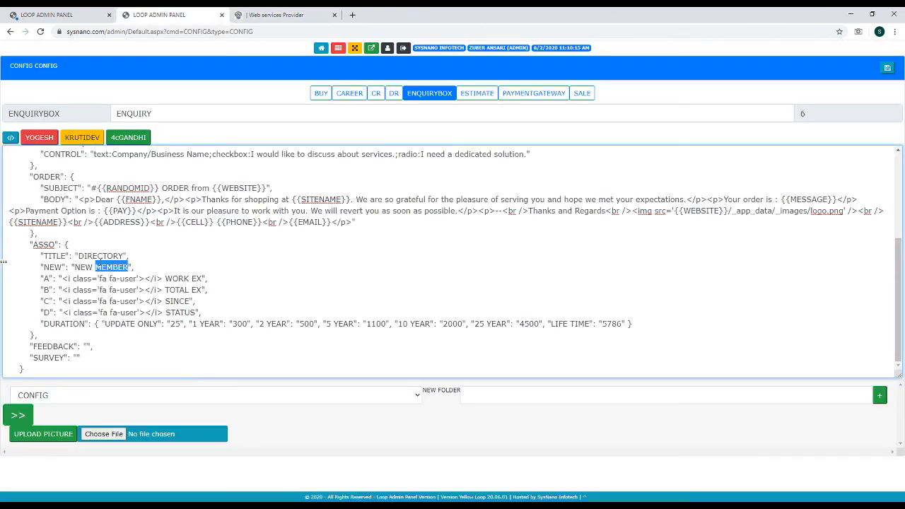
Inspect the ASSO TITLE line reading DIRECTORY in the CONFIG JSON
double_click(97, 256)
triple_click(97, 256)
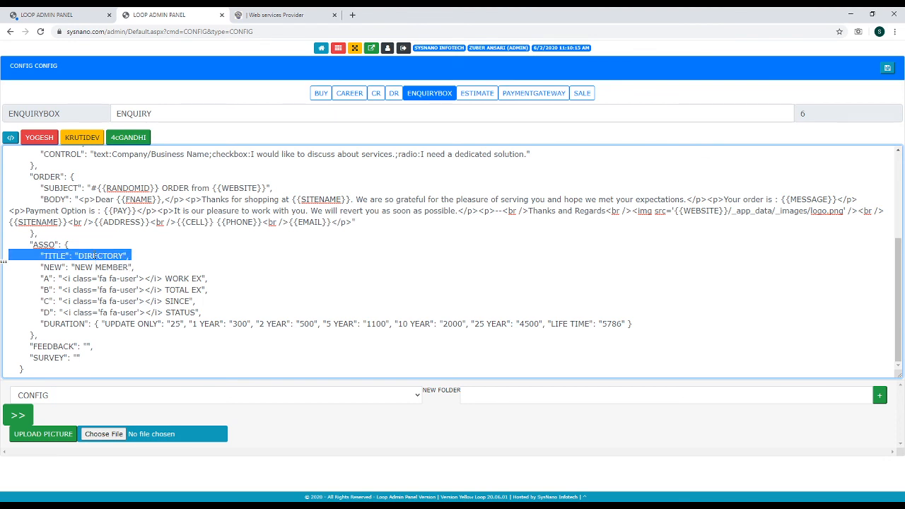
left_click(176, 262)
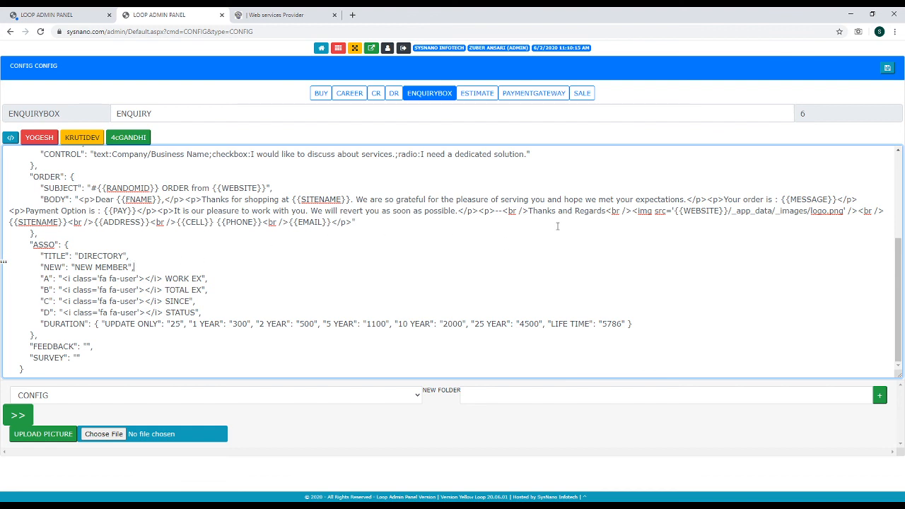
Recheck the directory, then return to the Secretary's member form and dismiss the update-success notice
left_click(279, 13)
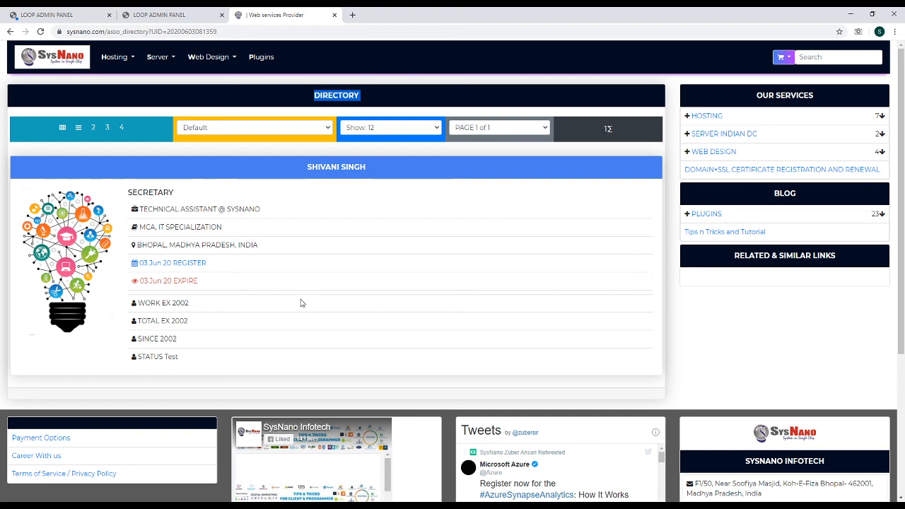
left_click(163, 15)
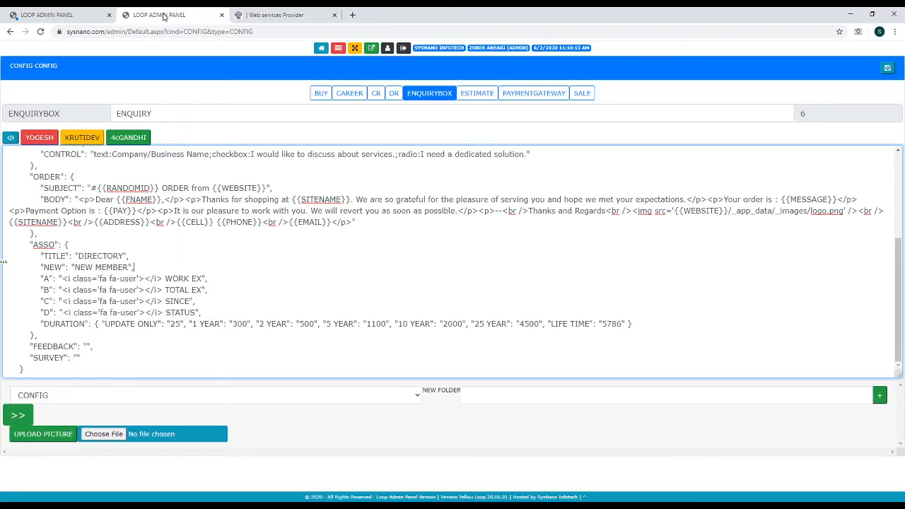
left_click(63, 16)
left_click(536, 84)
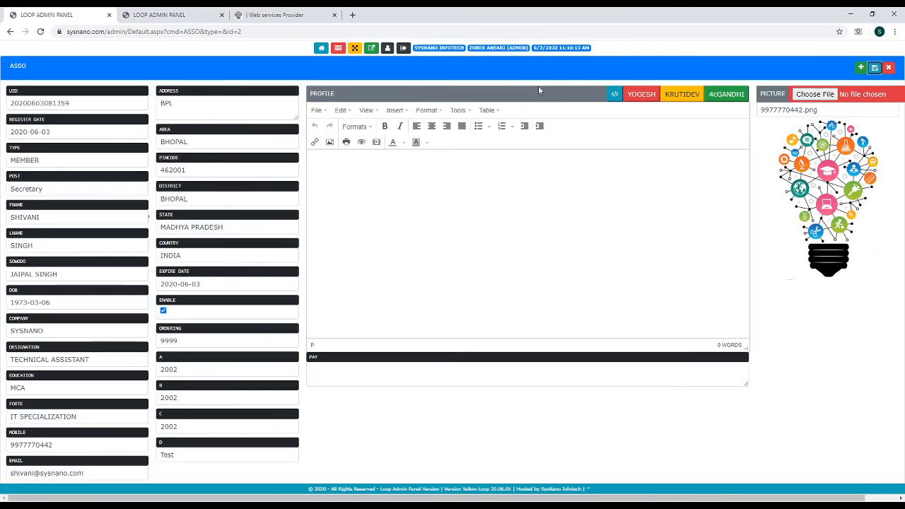